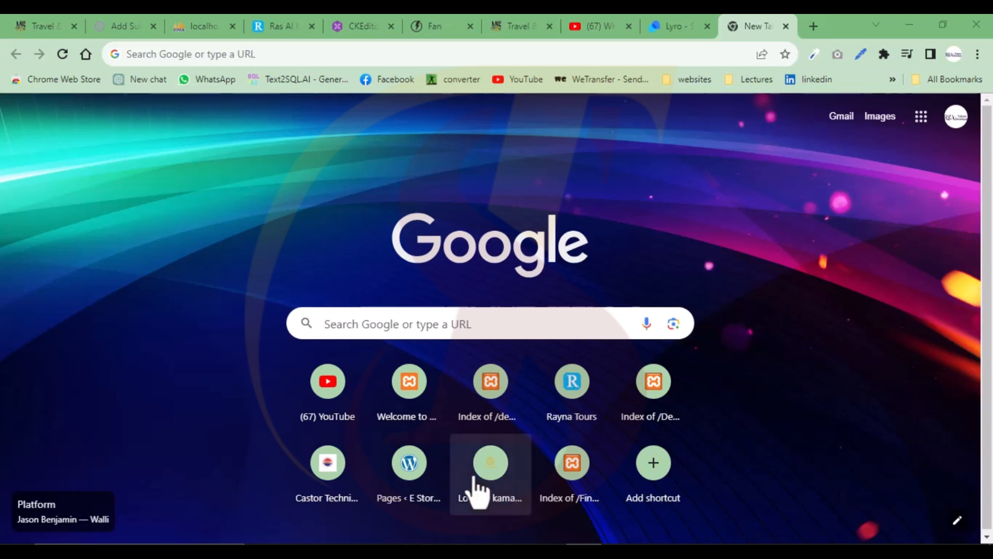
- Search Google for 'wordpress' and open the 'Download – WordPress.org' result
{"action": "left_click", "coordinate": [392, 322]}
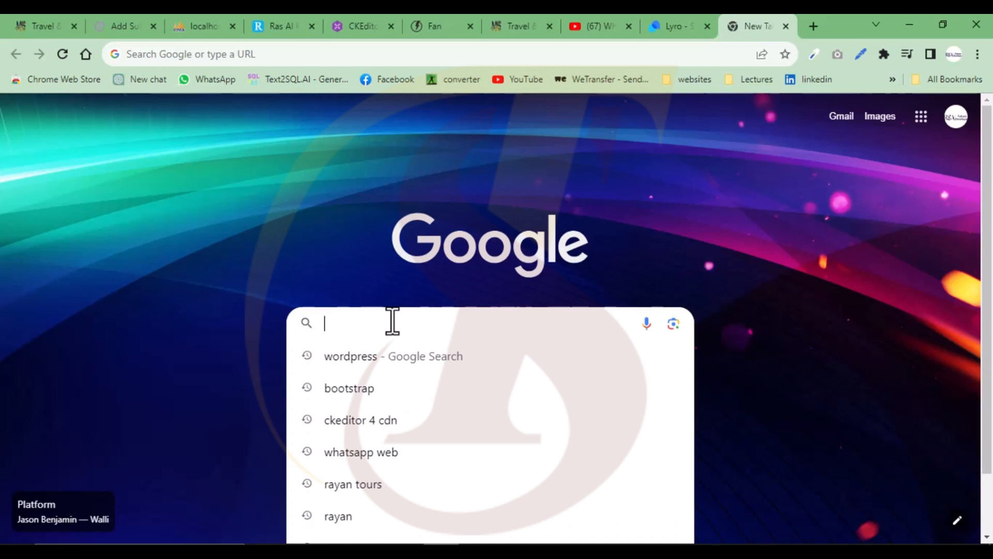
{"action": "type", "text": "wor"}
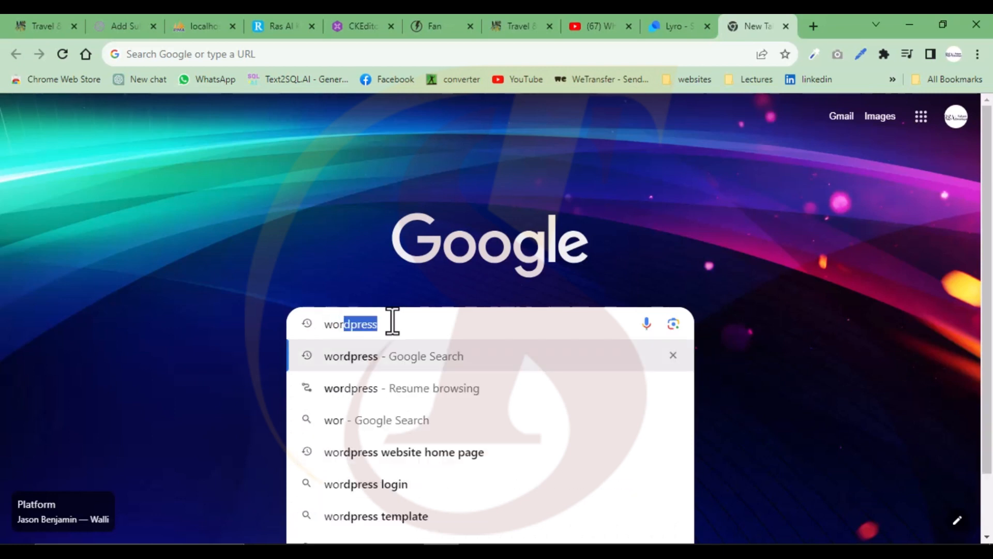
{"action": "key", "text": "Right"}
{"action": "key", "text": "Return"}
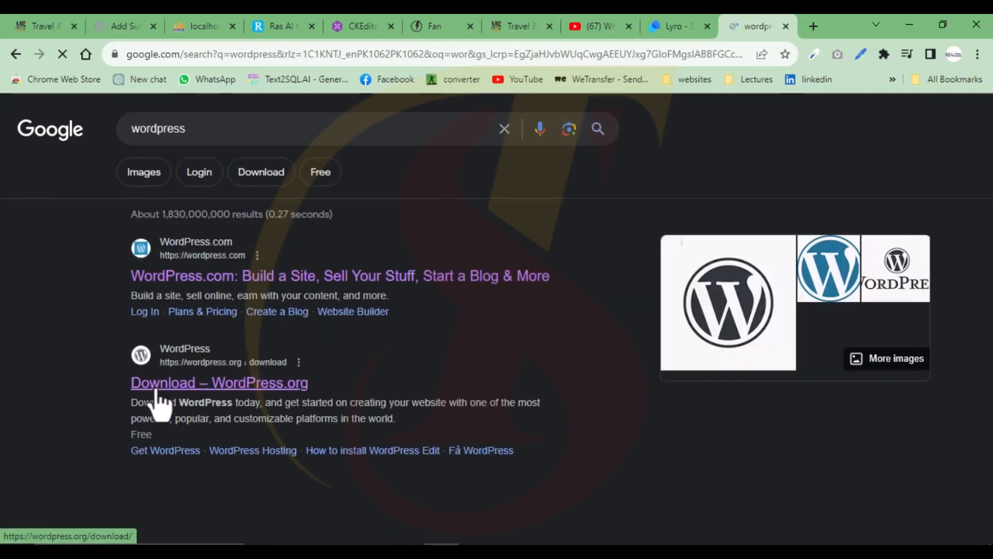
{"action": "left_click", "coordinate": [267, 388]}
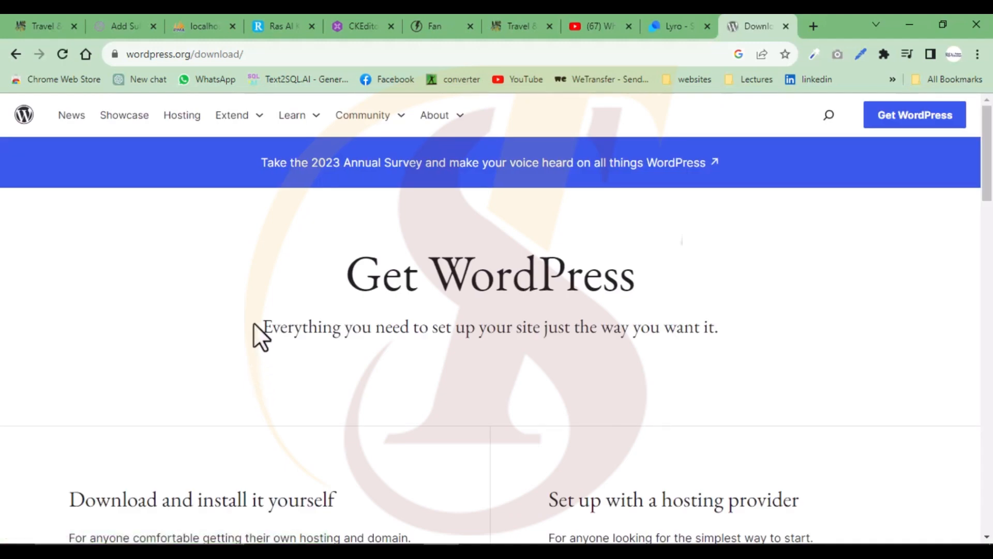
- Scroll to the download section, then show the desktop with the WordPress zip
{"action": "scroll", "coordinate": [254, 323], "scroll_direction": "down", "scroll_amount": 5}
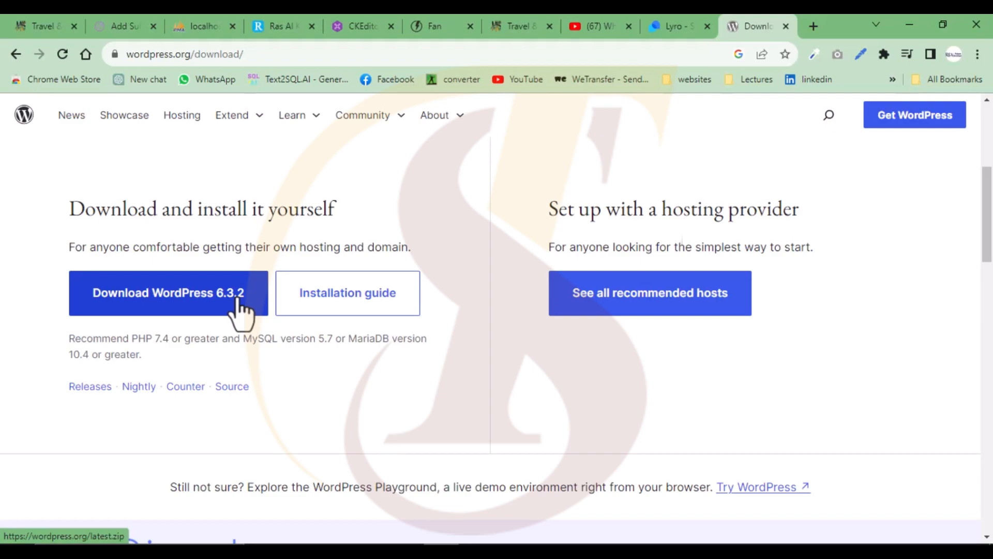
{"action": "key", "text": "super+d"}
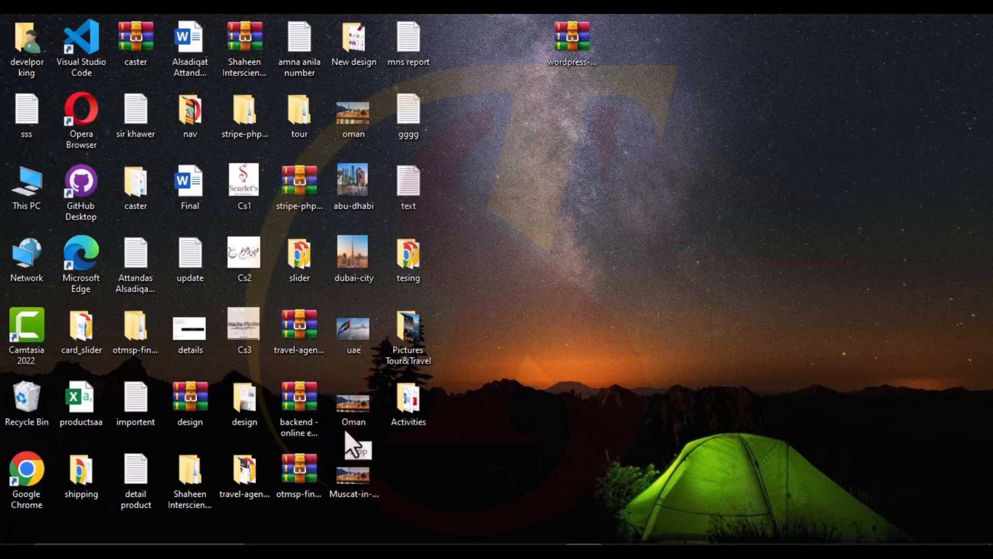
- Extract the WordPress zip into a wordpress-6.2 folder, then cut that folder
{"action": "right_click", "coordinate": [561, 50]}
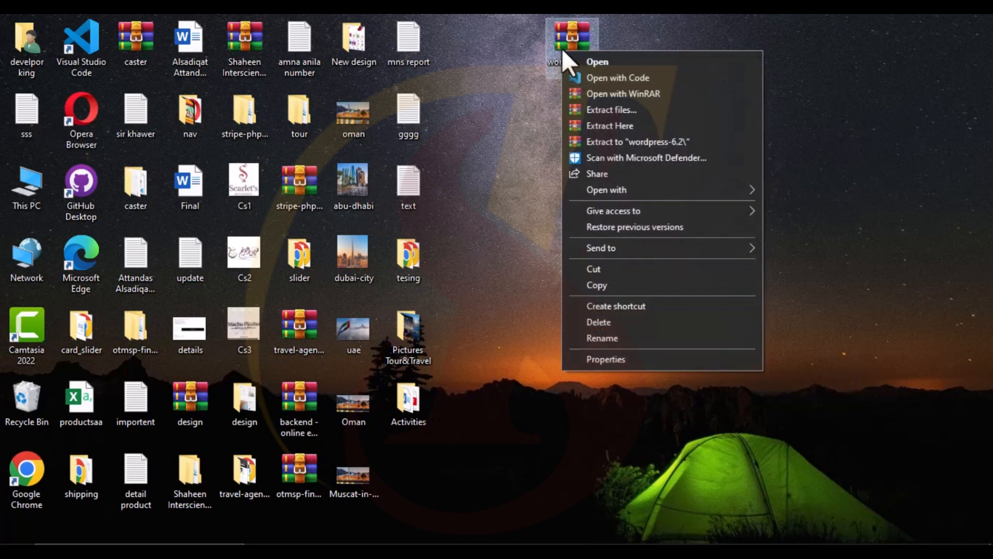
{"action": "left_click", "coordinate": [614, 140]}
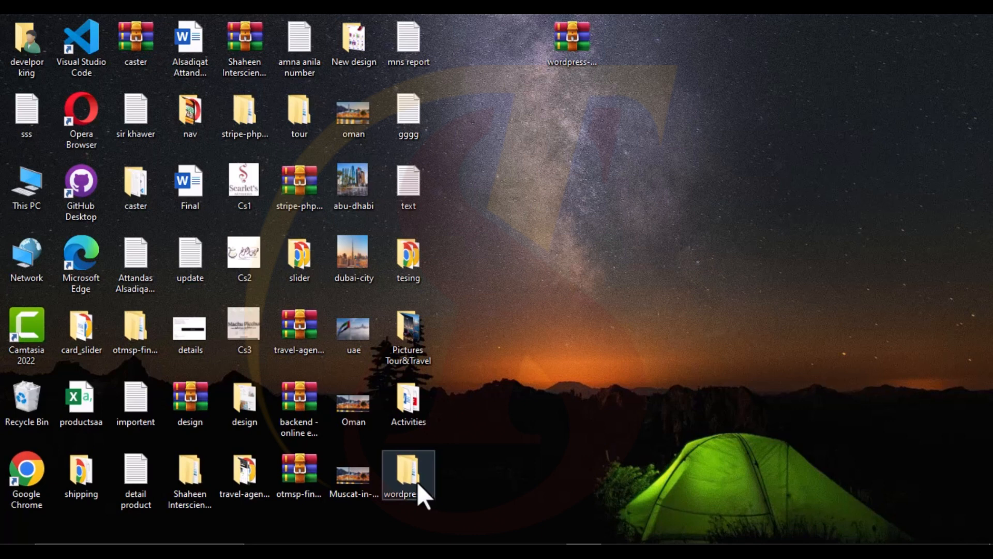
{"action": "right_click", "coordinate": [417, 482]}
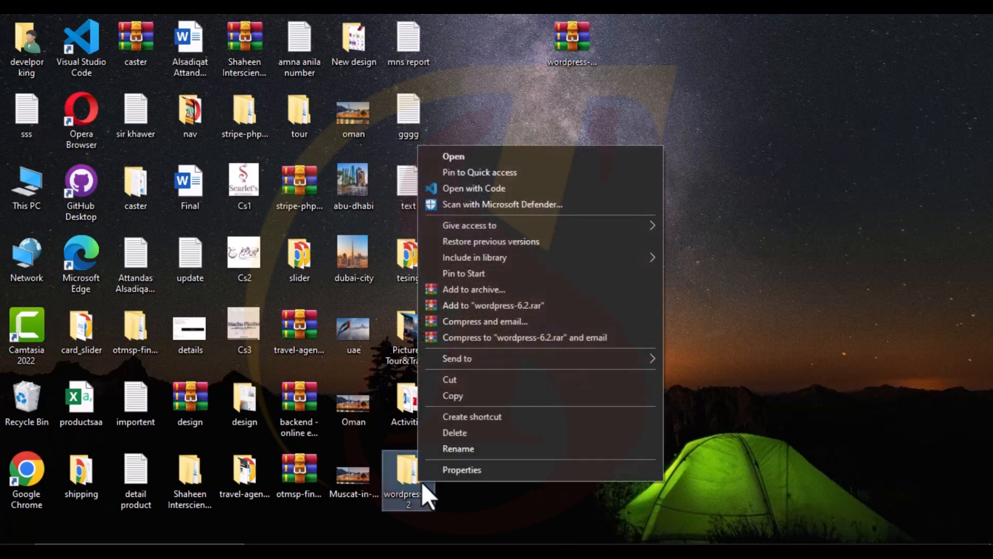
{"action": "left_click", "coordinate": [462, 383]}
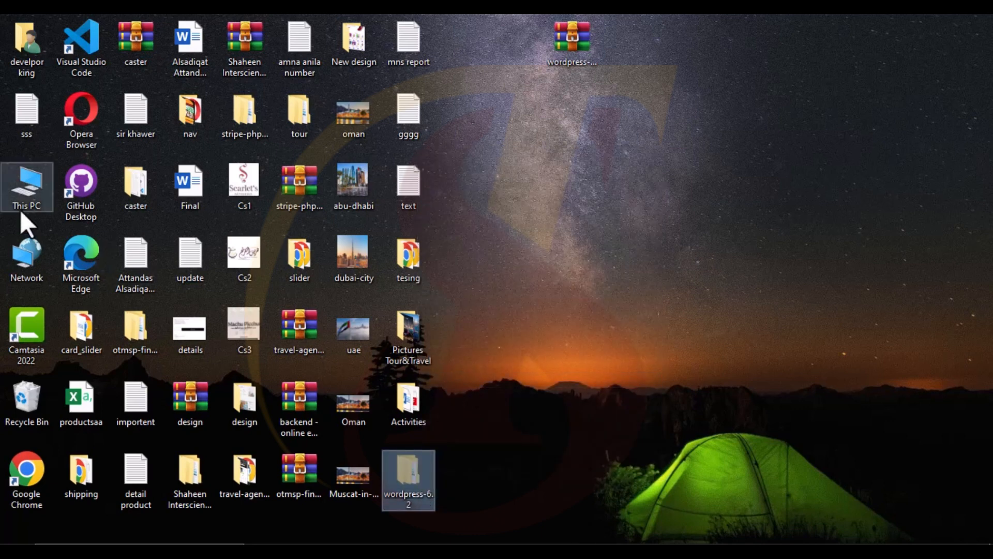
- Browse to D:\xampp\htdocs and place the wordpress-6.2 folder there
{"action": "double_click", "coordinate": [16, 190]}
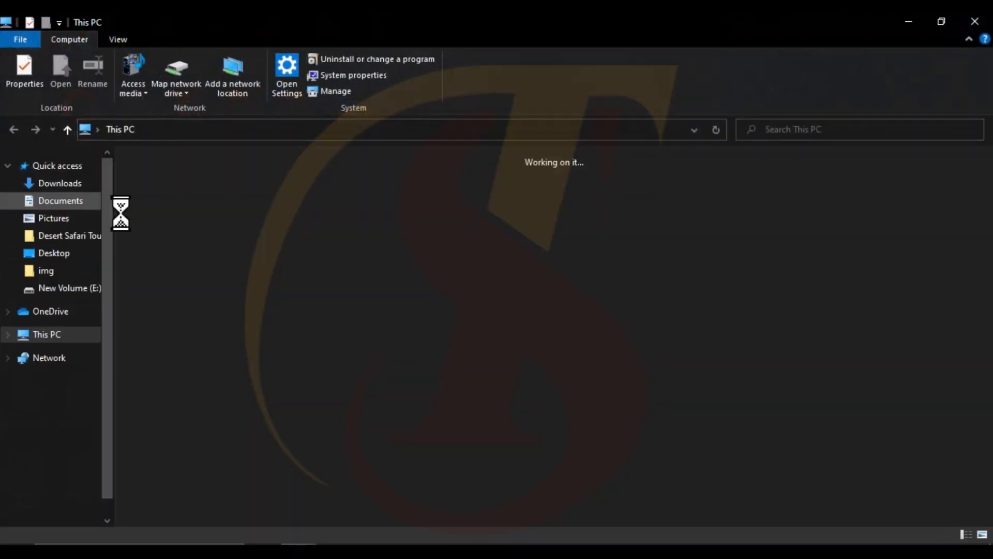
{"action": "double_click", "coordinate": [435, 296]}
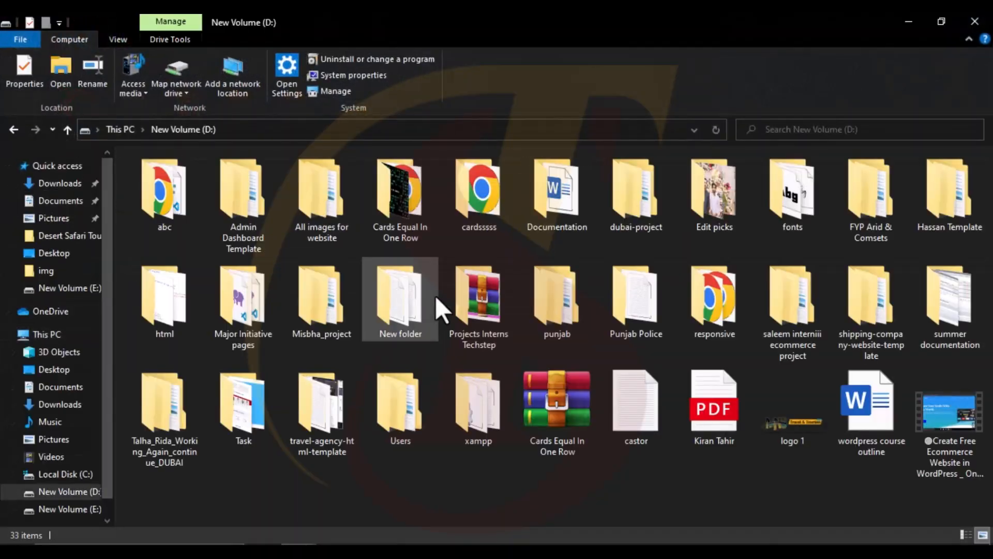
{"action": "double_click", "coordinate": [474, 399]}
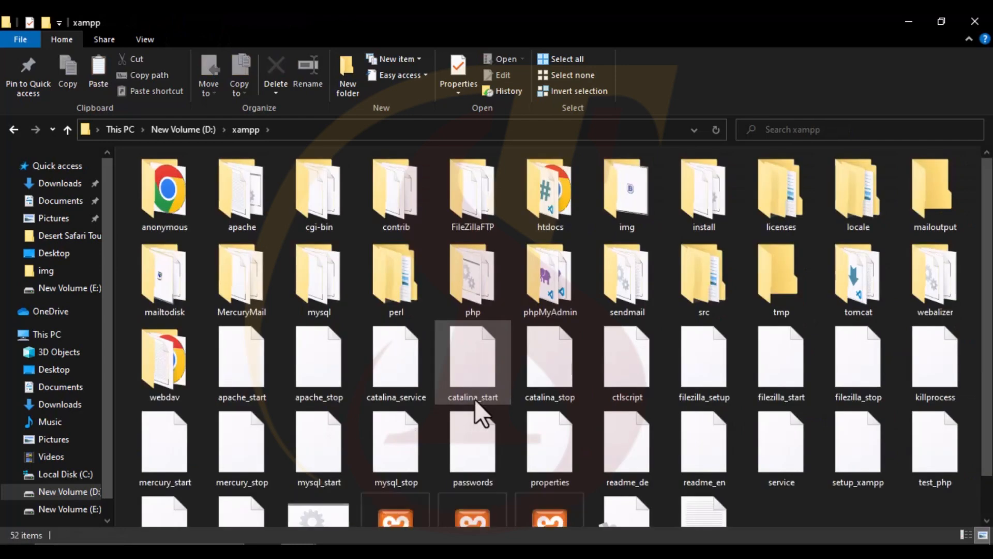
{"action": "double_click", "coordinate": [554, 192]}
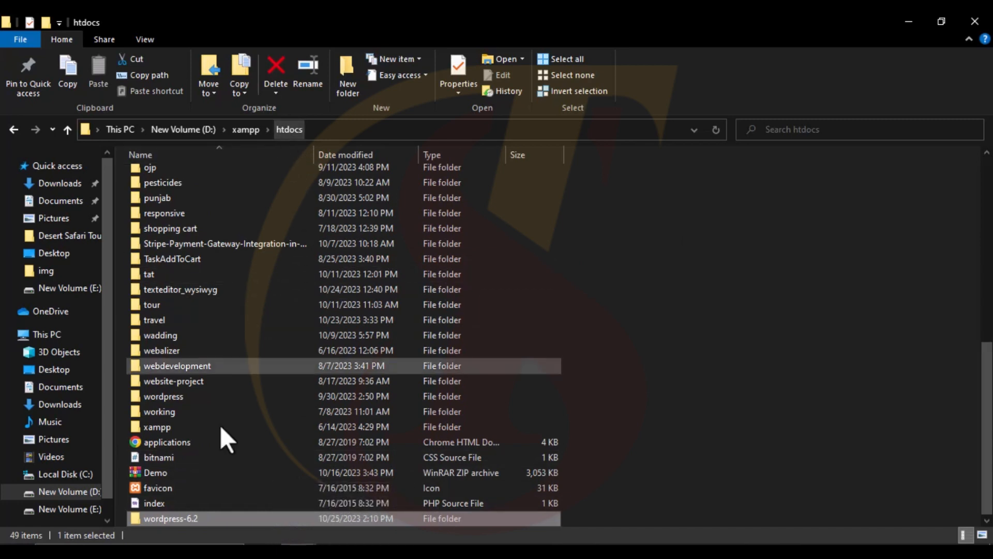
- Check the inner wordpress folder's files, go back to htdocs, and return to Chrome
{"action": "mouse_move", "coordinate": [228, 521]}
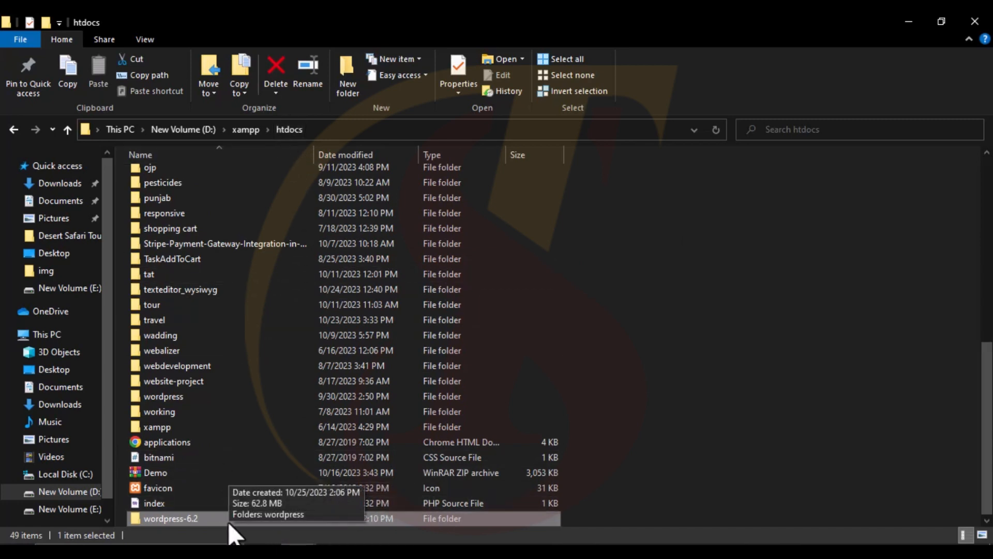
{"action": "double_click", "coordinate": [274, 518]}
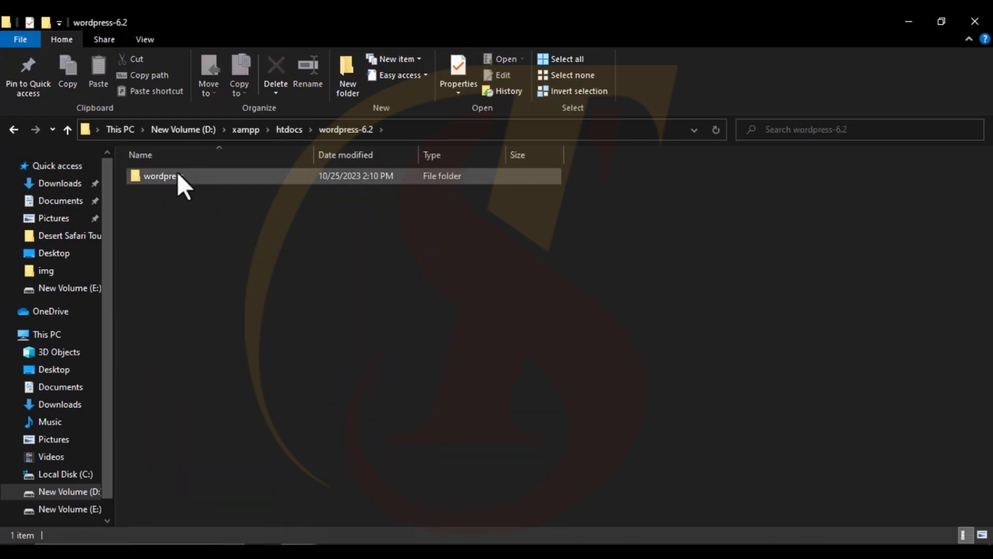
{"action": "double_click", "coordinate": [178, 176]}
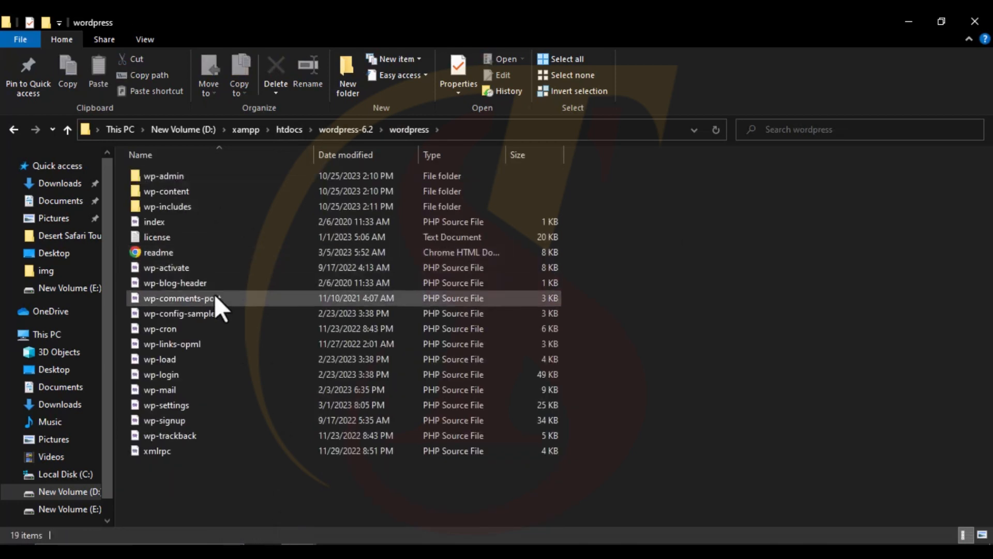
{"action": "left_click", "coordinate": [9, 130]}
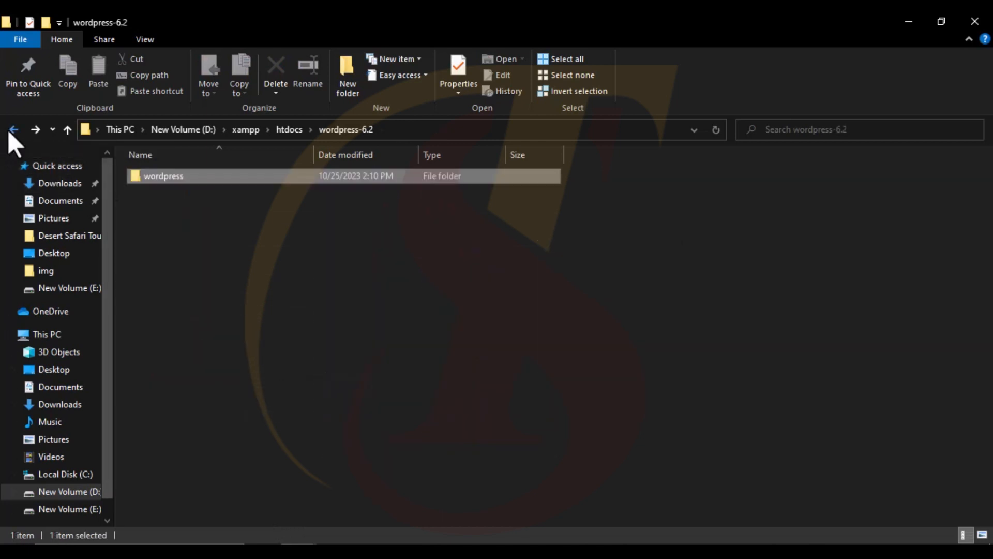
{"action": "left_click", "coordinate": [8, 130]}
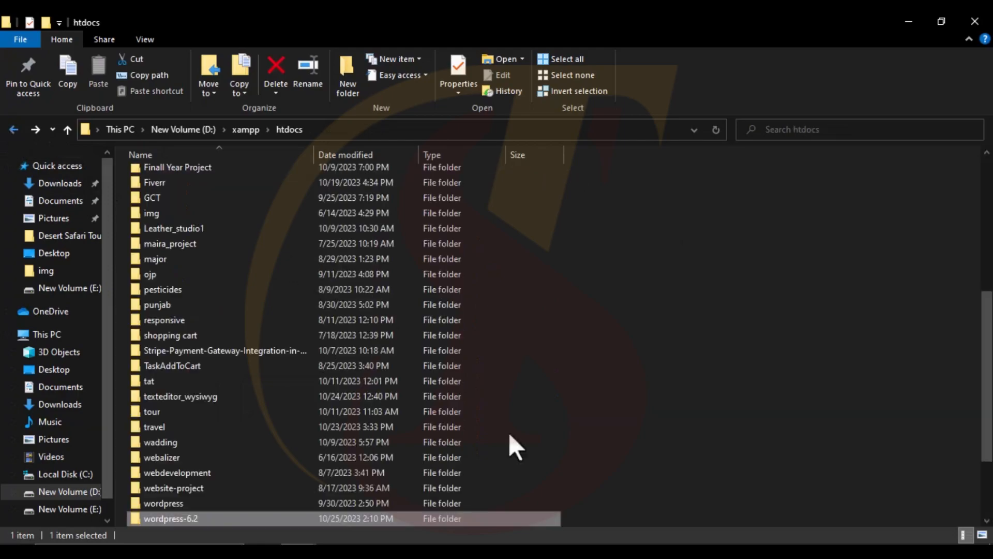
{"action": "left_click", "coordinate": [441, 550]}
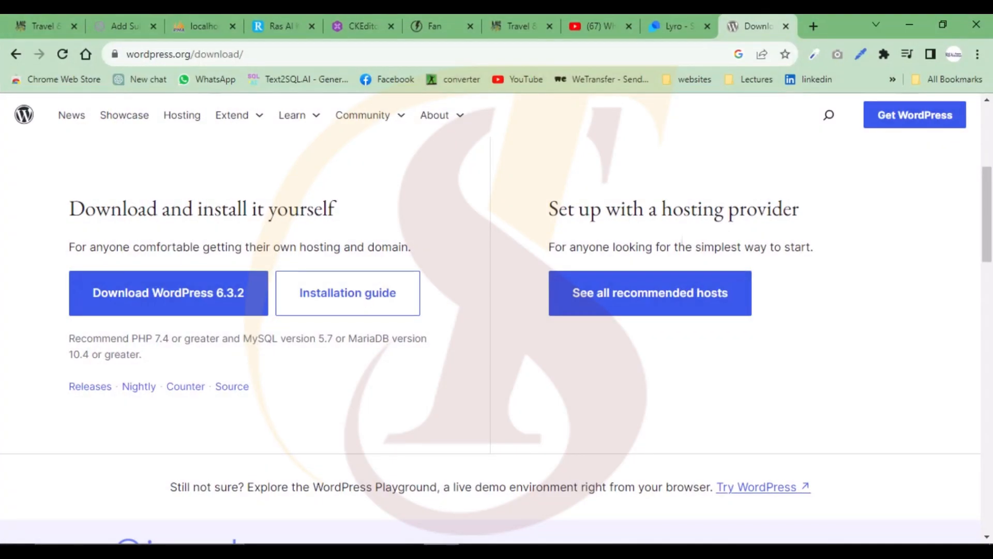
- Enter 'localhost/' in a new Chrome tab, then return to the htdocs folder
{"action": "left_click", "coordinate": [811, 23]}
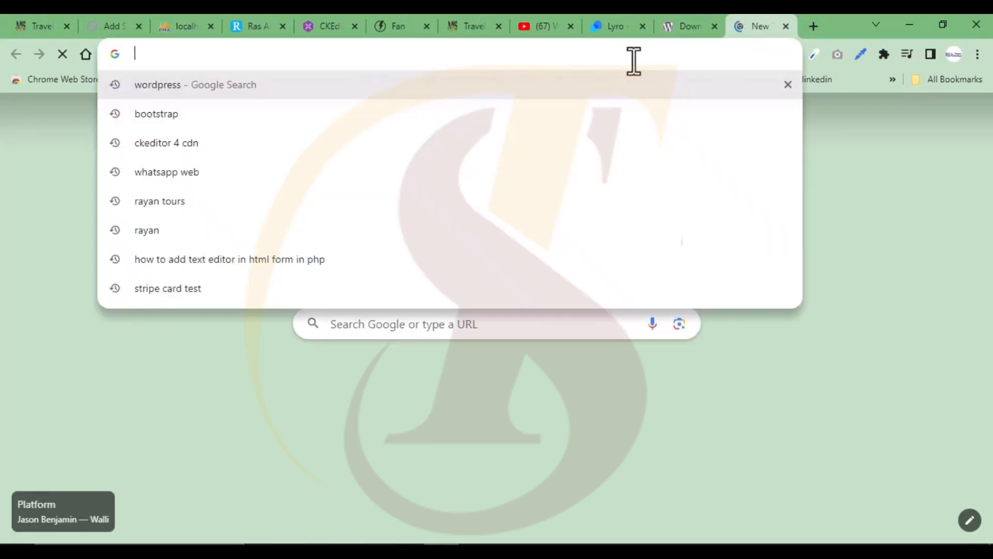
{"action": "type", "text": "lo"}
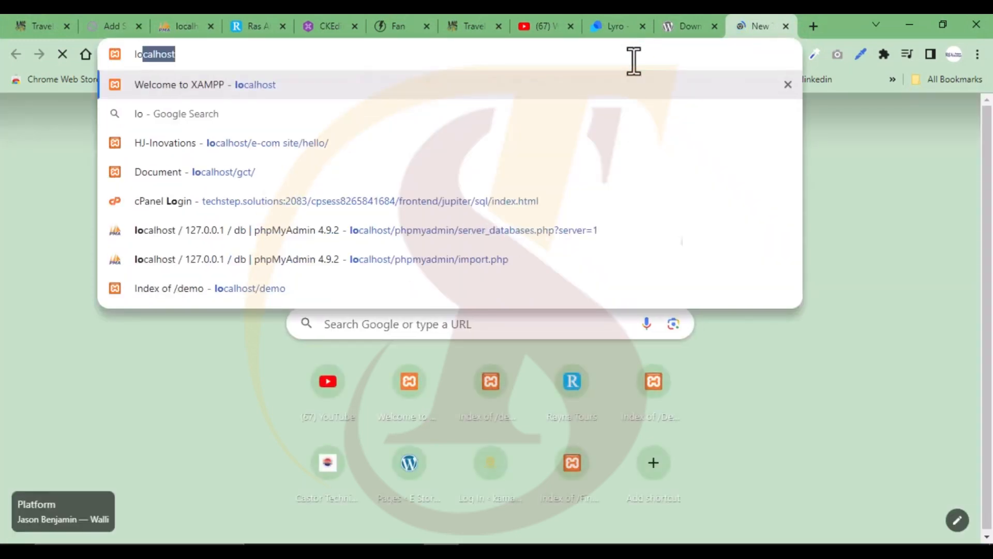
{"action": "type", "text": "calhost"}
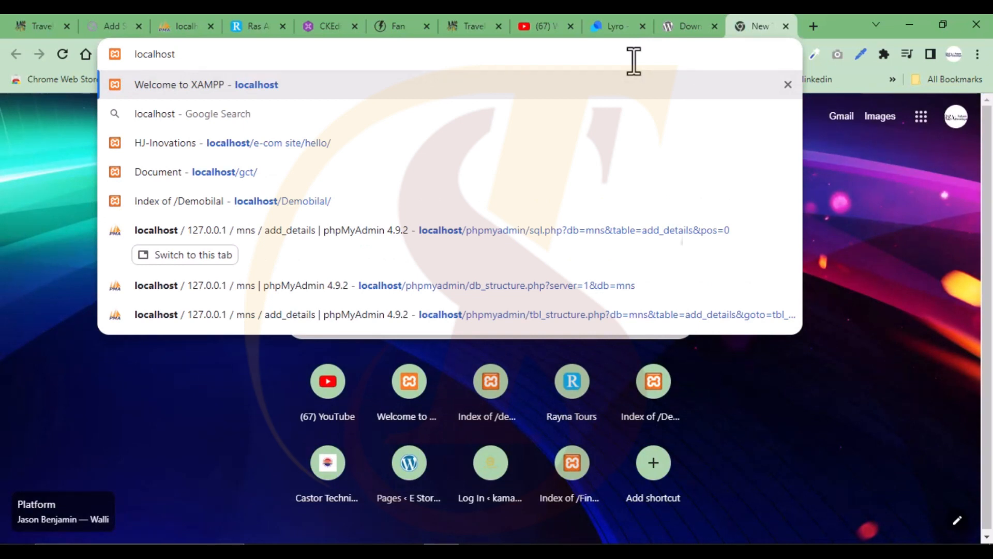
{"action": "type", "text": "/"}
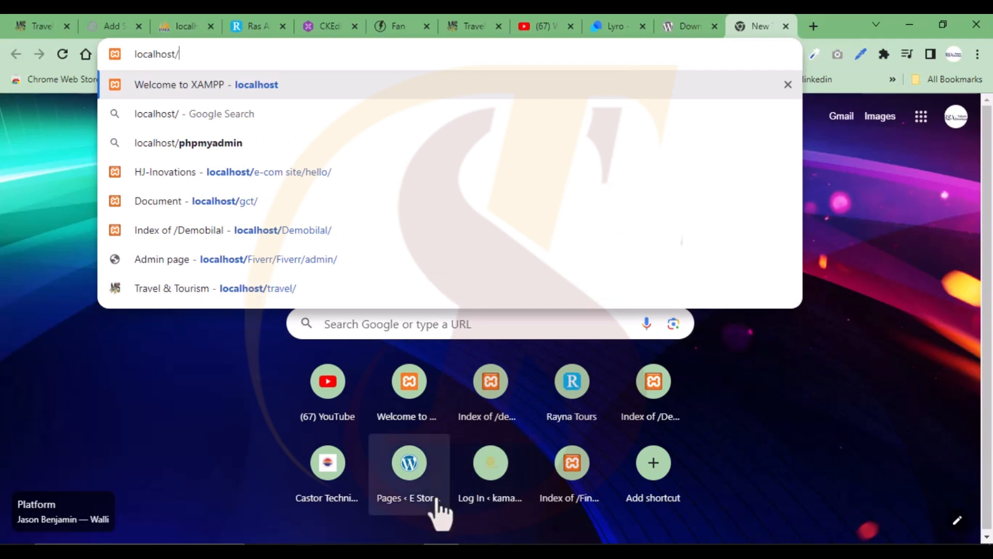
{"action": "left_click", "coordinate": [441, 551]}
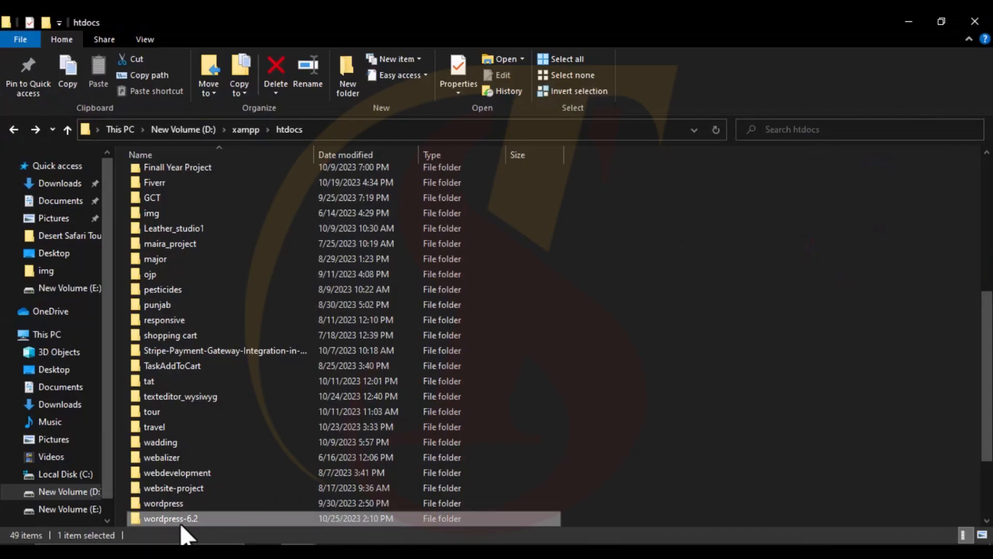
- Copy the wordpress-6.2 folder name through Rename and return to Chrome
{"action": "right_click", "coordinate": [277, 515]}
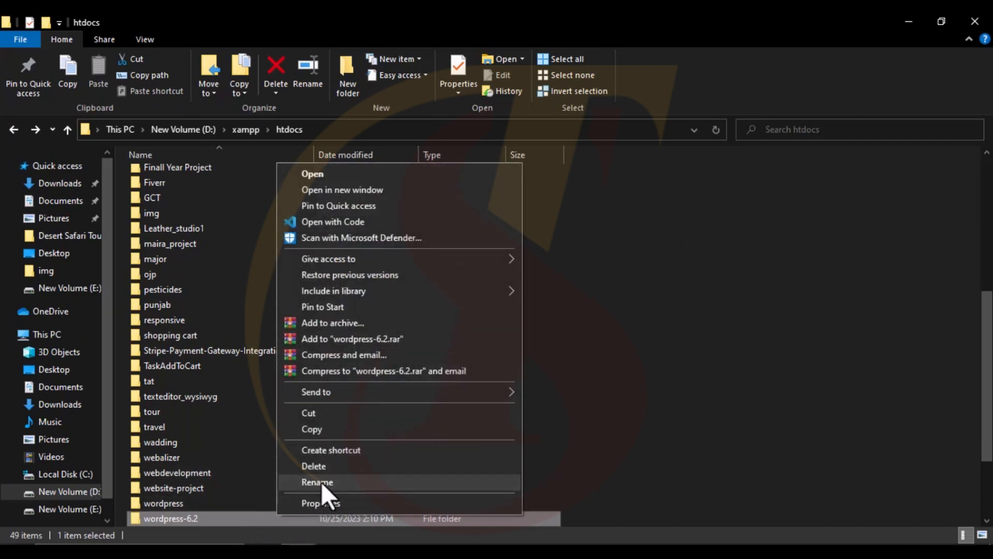
{"action": "left_click", "coordinate": [321, 482]}
{"action": "key", "text": "ctrl+c"}
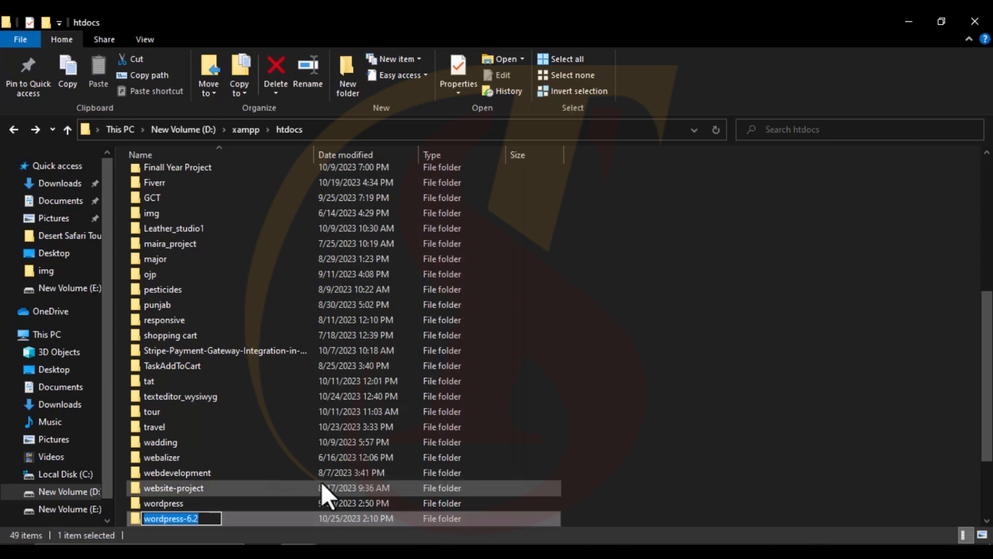
{"action": "left_click", "coordinate": [442, 551]}
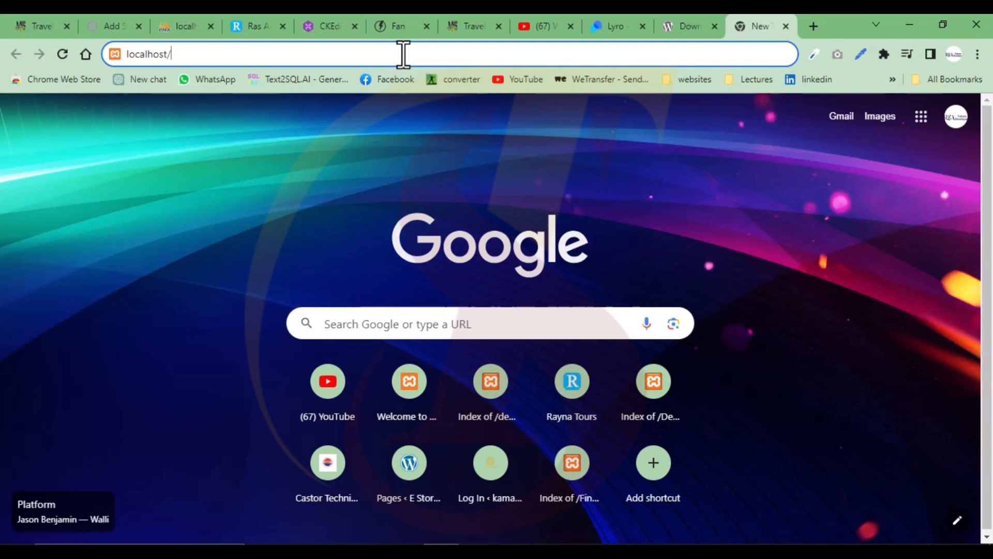
- Load localhost/wordpress-6.2 and open its inner wordpress/ folder
{"action": "key", "text": "ctrl+v"}
{"action": "key", "text": "Return"}
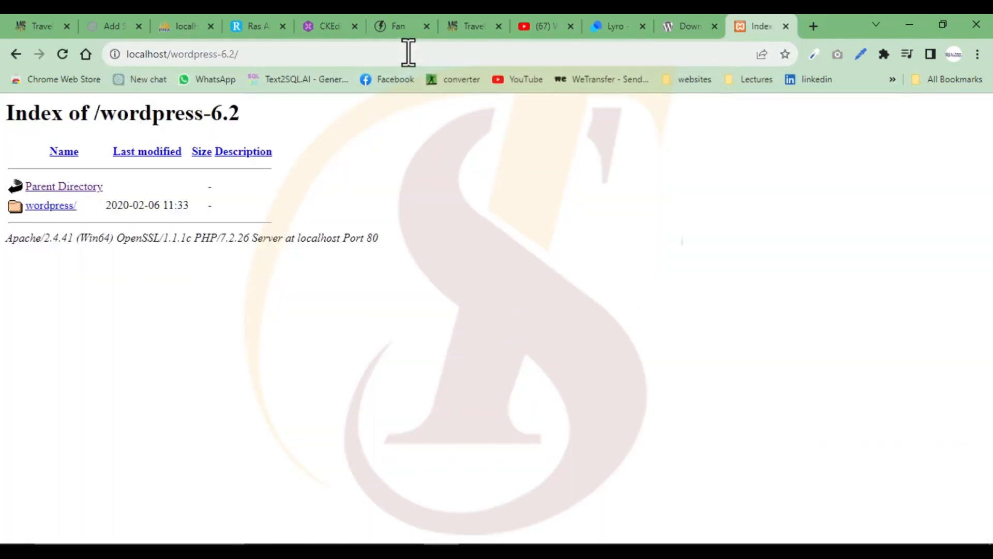
{"action": "left_click", "coordinate": [53, 207]}
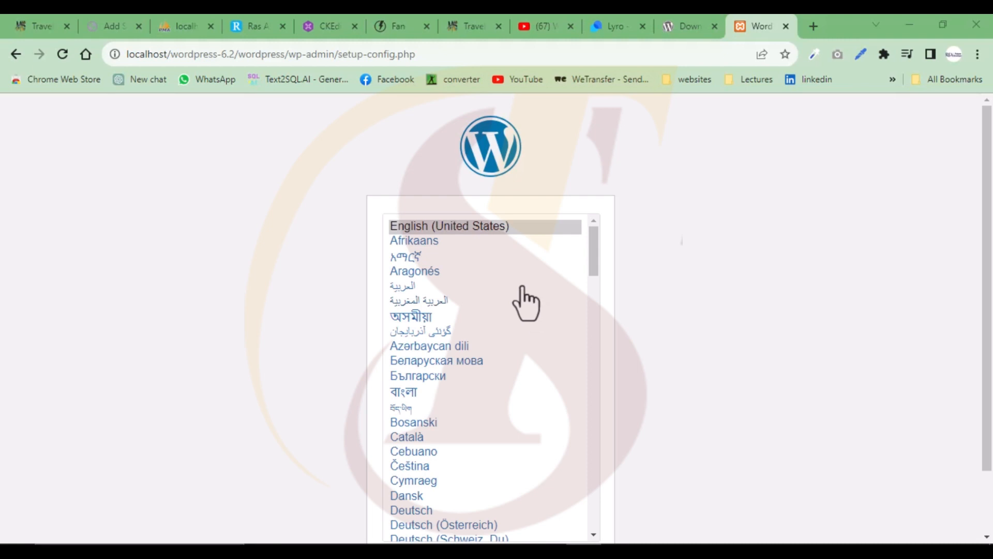
- Choose English (United States) as the setup language and continue
{"action": "left_click", "coordinate": [496, 230]}
{"action": "scroll", "coordinate": [470, 432], "scroll_direction": "down", "scroll_amount": 10}
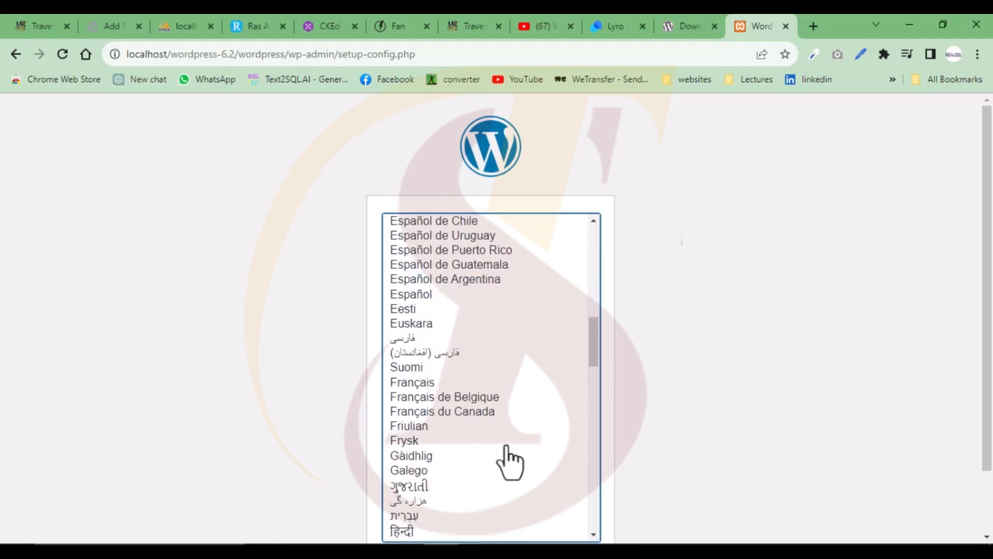
{"action": "scroll", "coordinate": [507, 462], "scroll_direction": "down", "scroll_amount": 5}
{"action": "scroll", "coordinate": [712, 421], "scroll_direction": "down", "scroll_amount": 2}
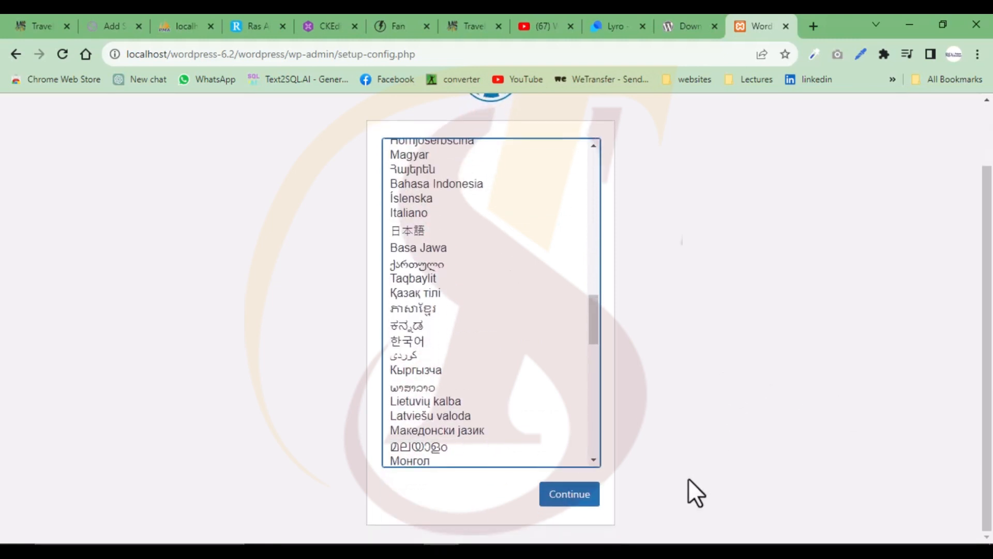
{"action": "left_click", "coordinate": [576, 500]}
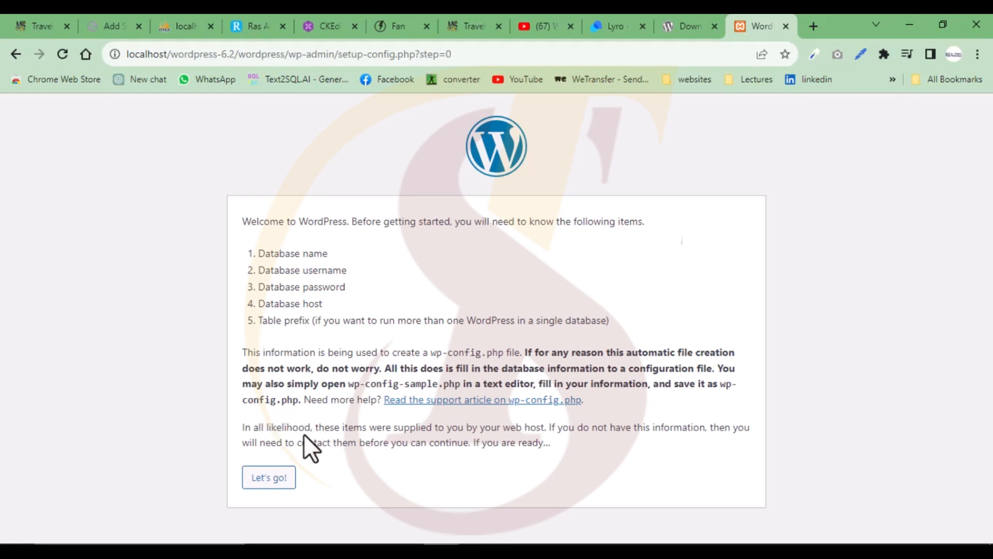
- Go on to the database form with Let's go!, then load localhost in a new tab
{"action": "left_click", "coordinate": [273, 484]}
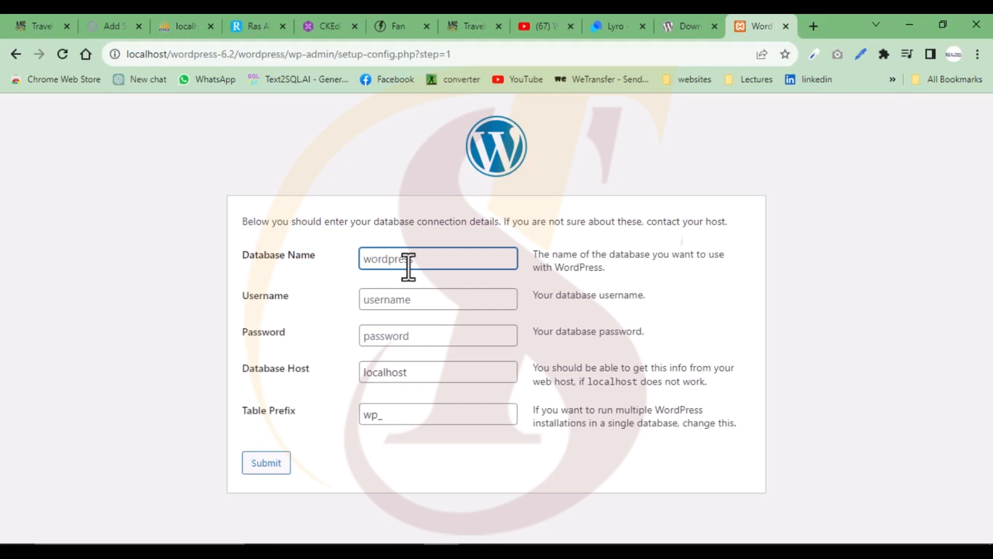
{"action": "left_click", "coordinate": [813, 26]}
{"action": "type", "text": "localhost"}
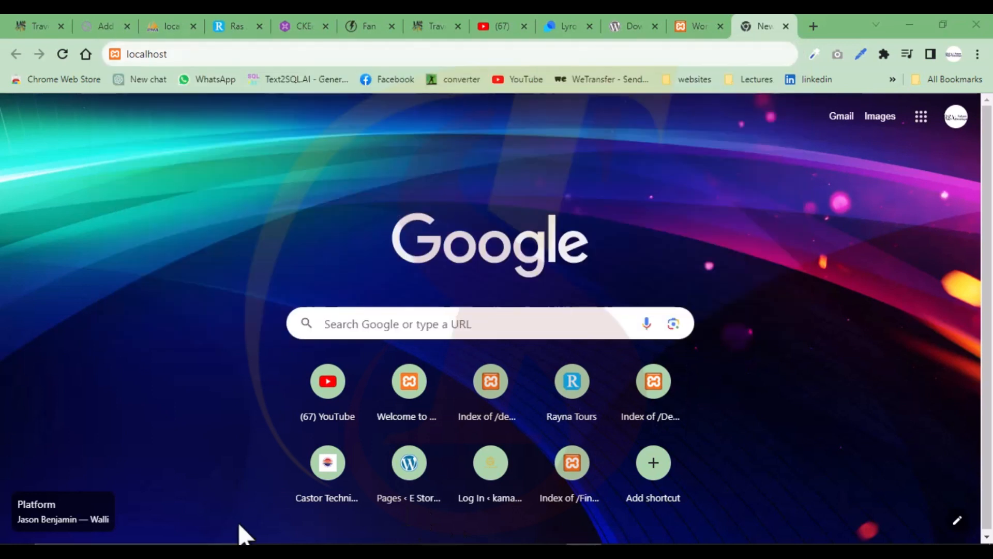
{"action": "left_click", "coordinate": [238, 523]}
{"action": "left_click", "coordinate": [209, 53]}
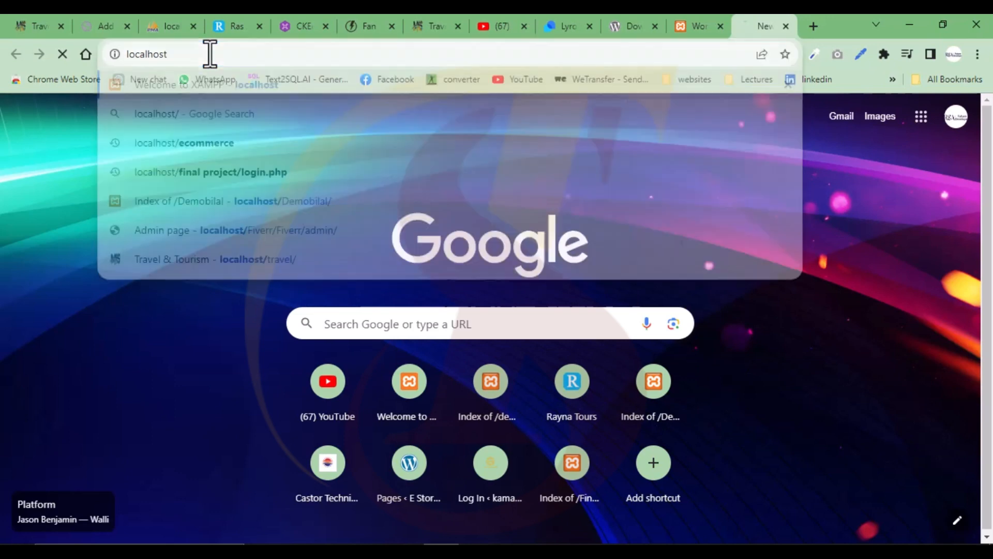
{"action": "key", "text": "Return"}
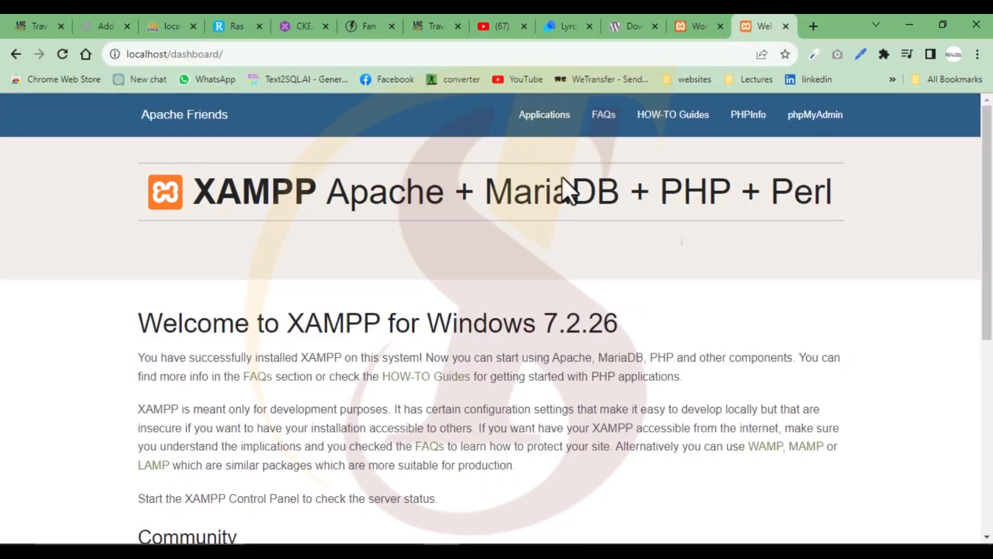
- In phpMyAdmin, create a new database named firstproject
{"action": "left_click", "coordinate": [818, 111]}
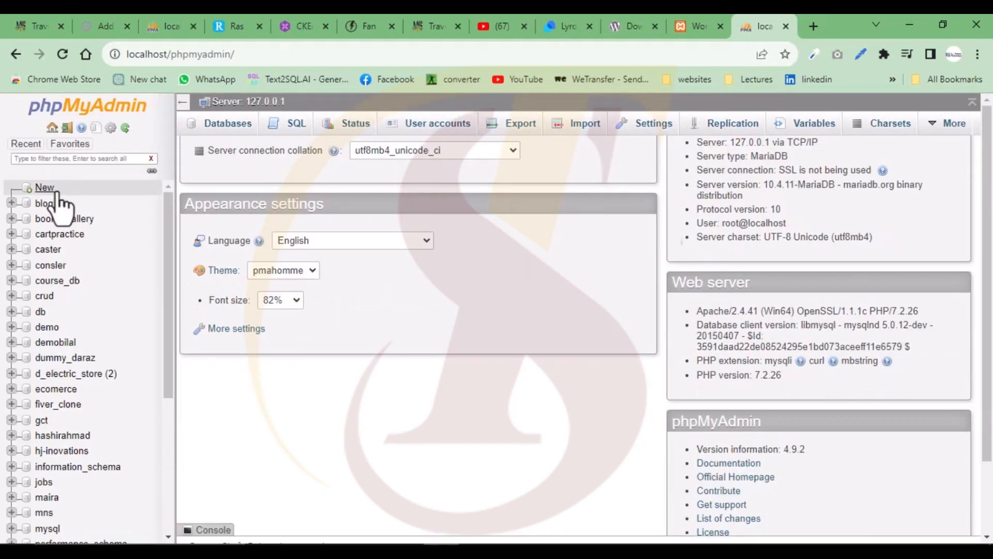
{"action": "left_click", "coordinate": [46, 189]}
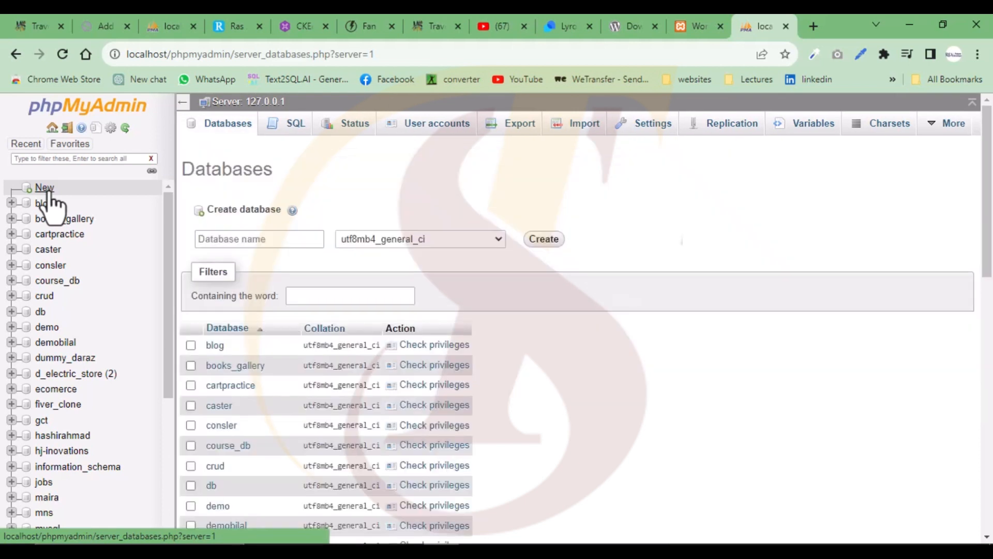
{"action": "left_click", "coordinate": [259, 238]}
{"action": "left_click", "coordinate": [259, 238]}
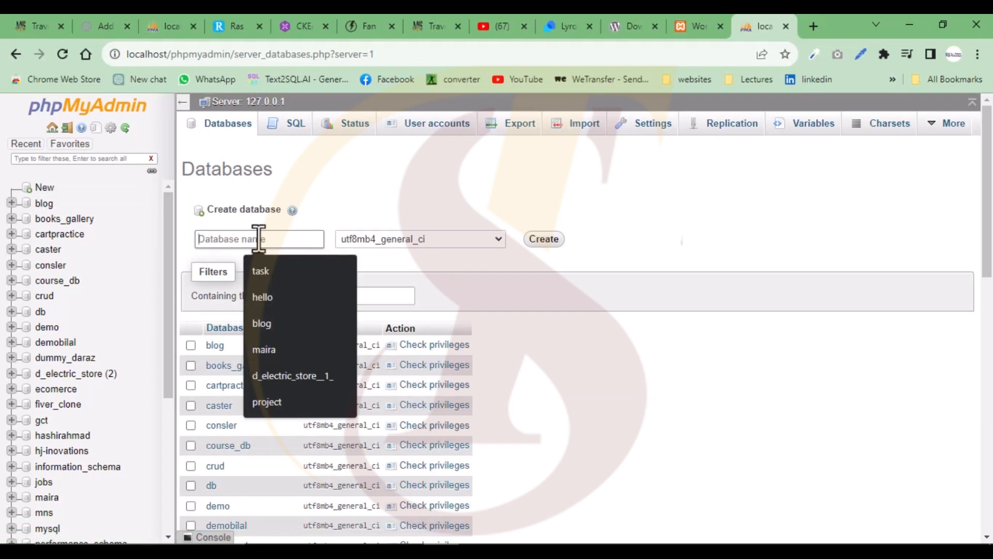
{"action": "type", "text": "first"}
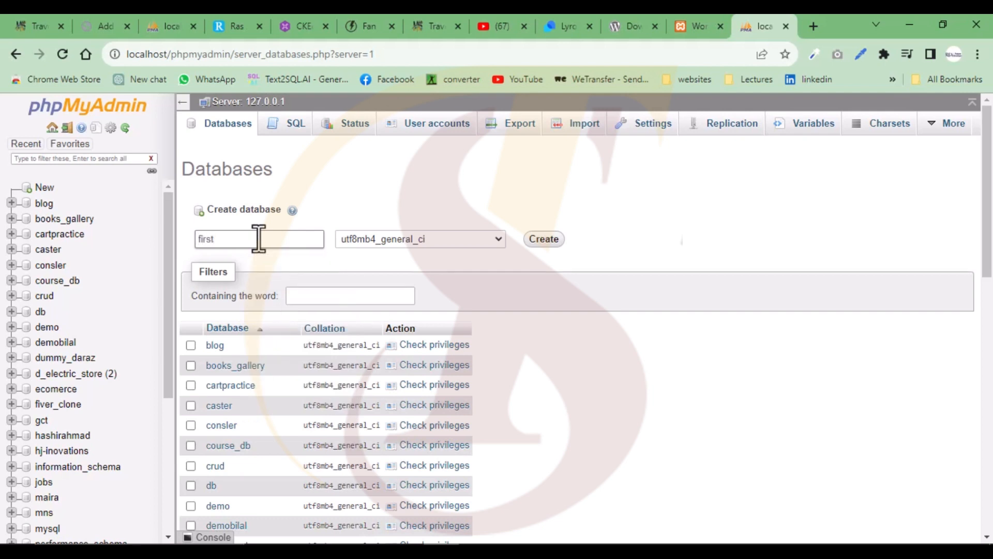
{"action": "type", "text": "project"}
{"action": "left_click", "coordinate": [550, 241]}
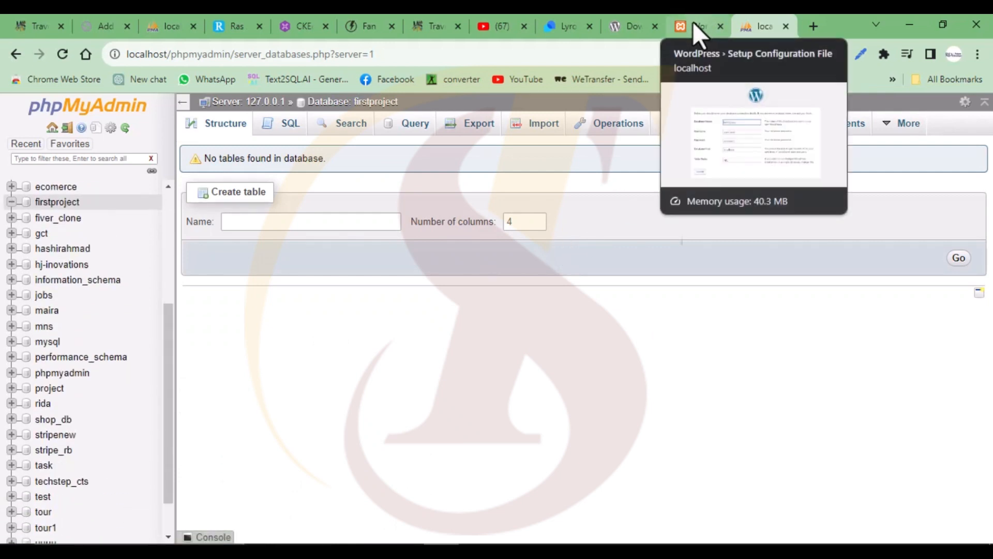
- Open firstproject, select its name, and return to the WordPress setup form
{"action": "left_click", "coordinate": [69, 204]}
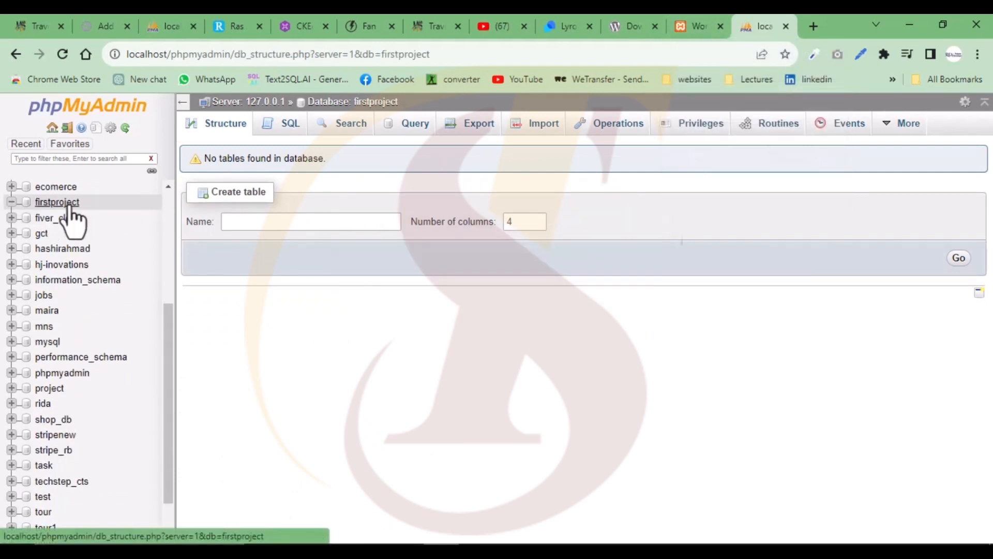
{"action": "left_click_drag", "start_coordinate": [411, 99], "coordinate": [355, 102]}
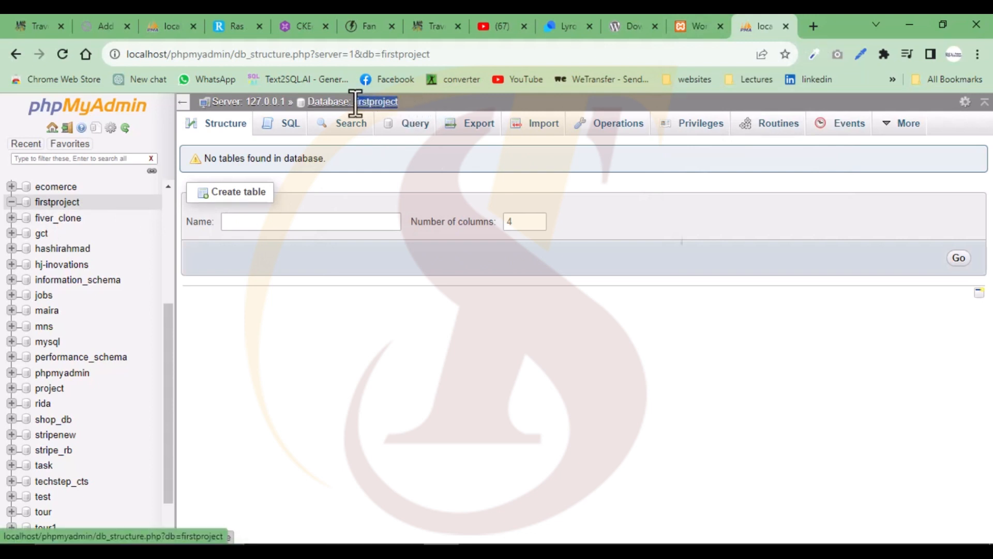
{"action": "left_click", "coordinate": [699, 27]}
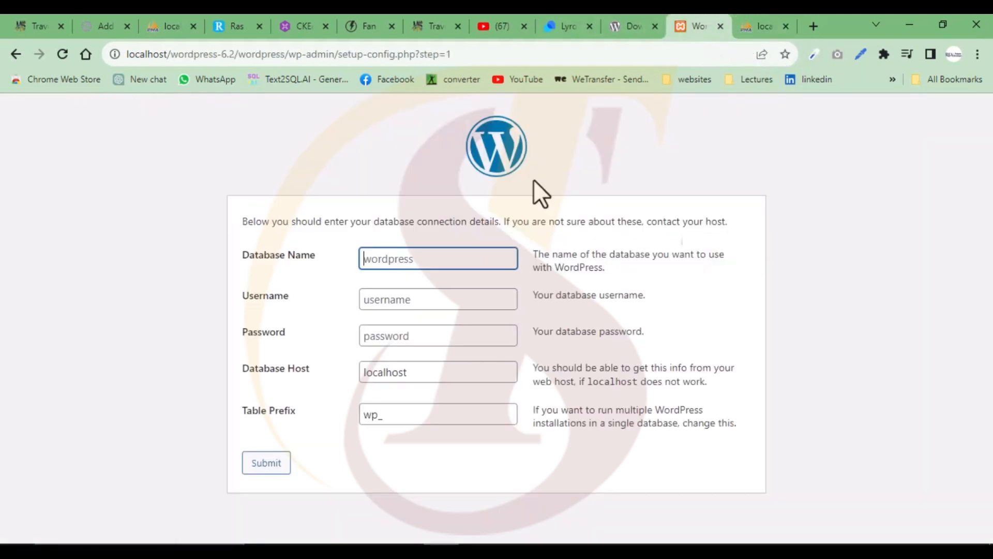
- Connect to database firstproject as user root, with a blank password, host localhost and prefix wp_
{"action": "left_click", "coordinate": [404, 263]}
{"action": "type", "text": "firstproject"}
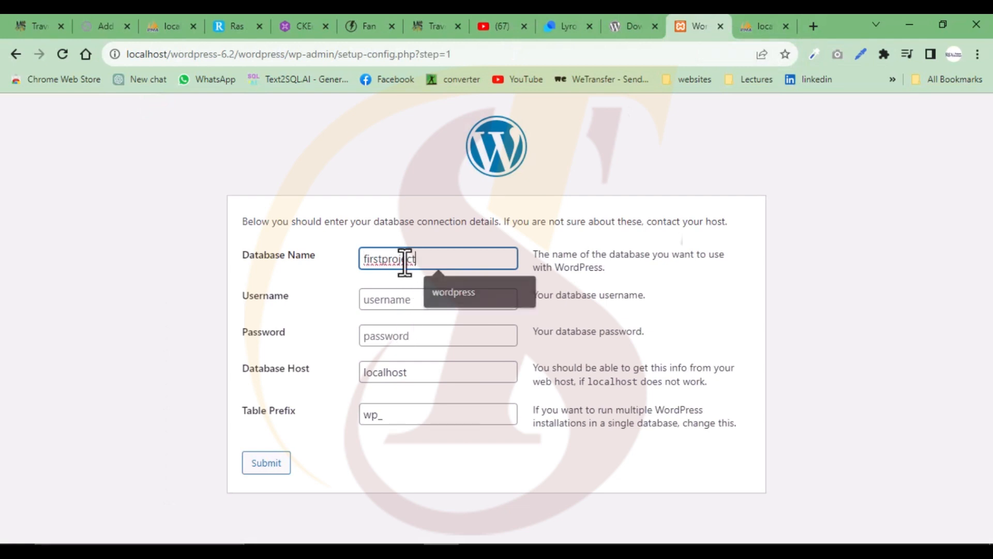
{"action": "left_click", "coordinate": [408, 298]}
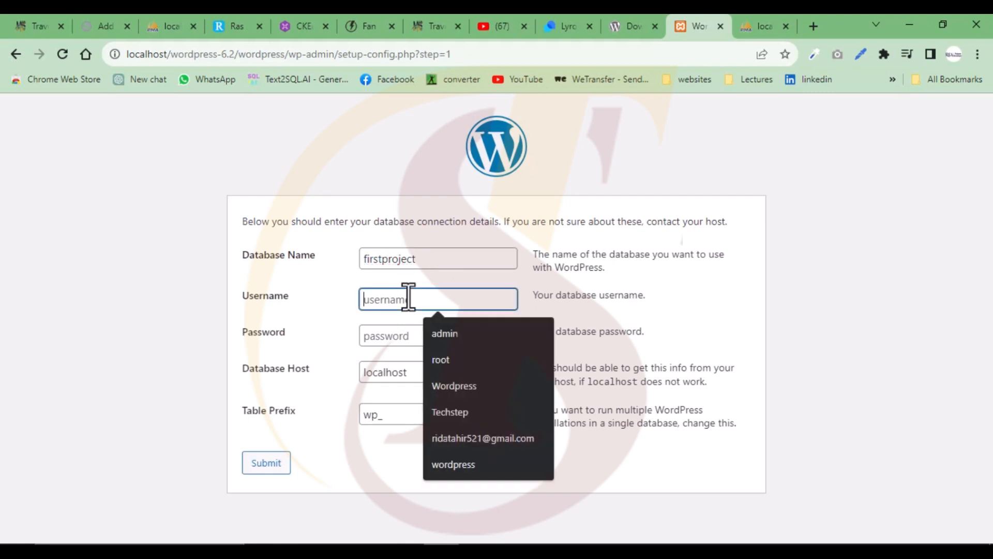
{"action": "left_click", "coordinate": [444, 359]}
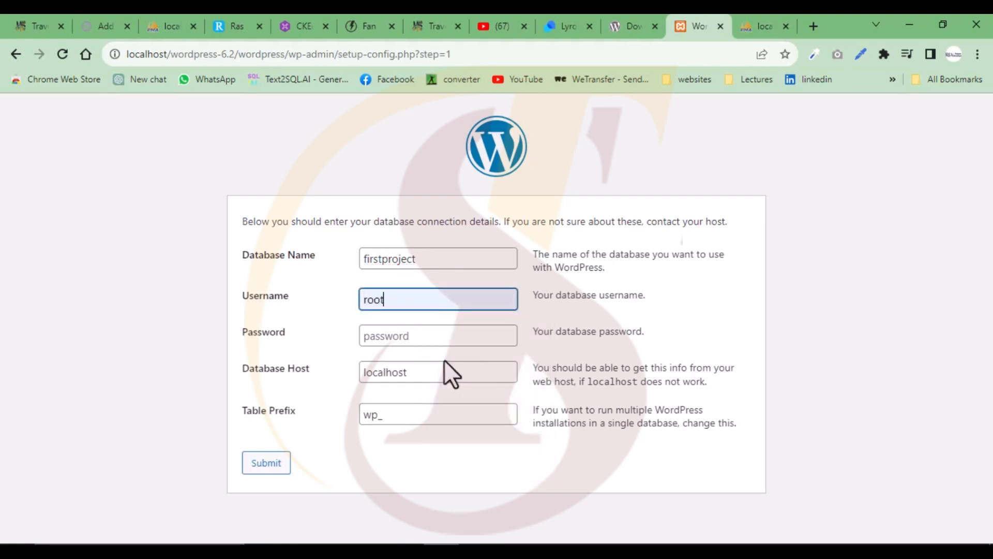
{"action": "left_click", "coordinate": [379, 336]}
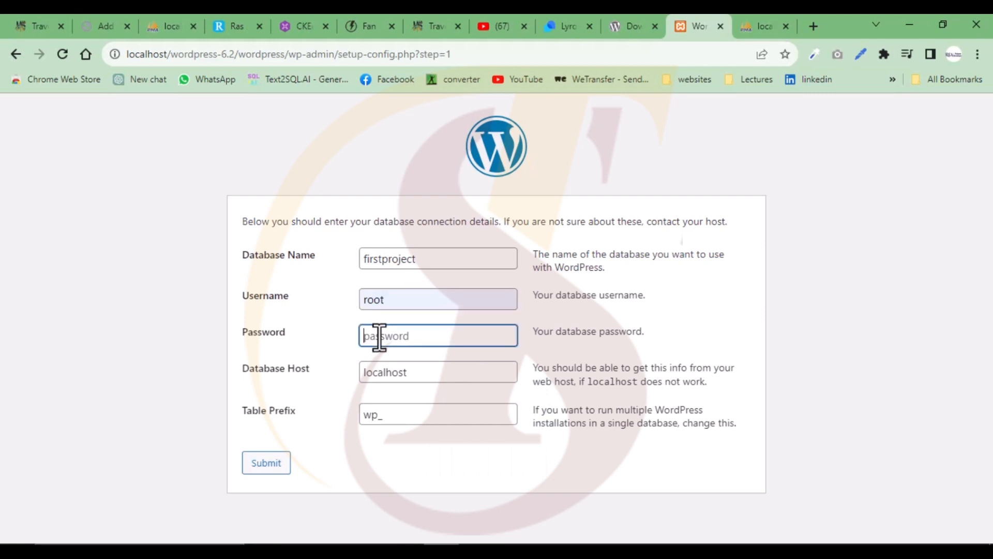
{"action": "left_click", "coordinate": [420, 377]}
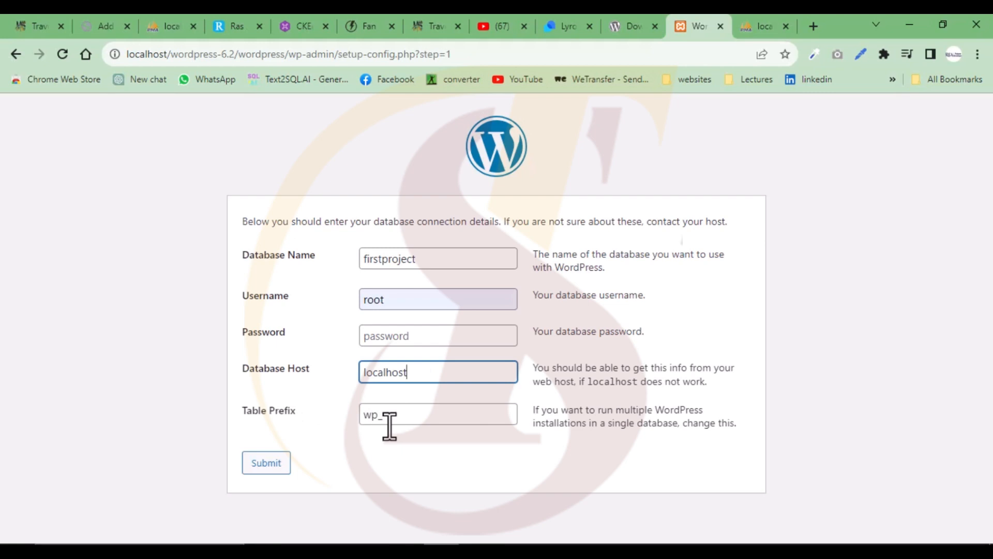
{"action": "left_click", "coordinate": [268, 464]}
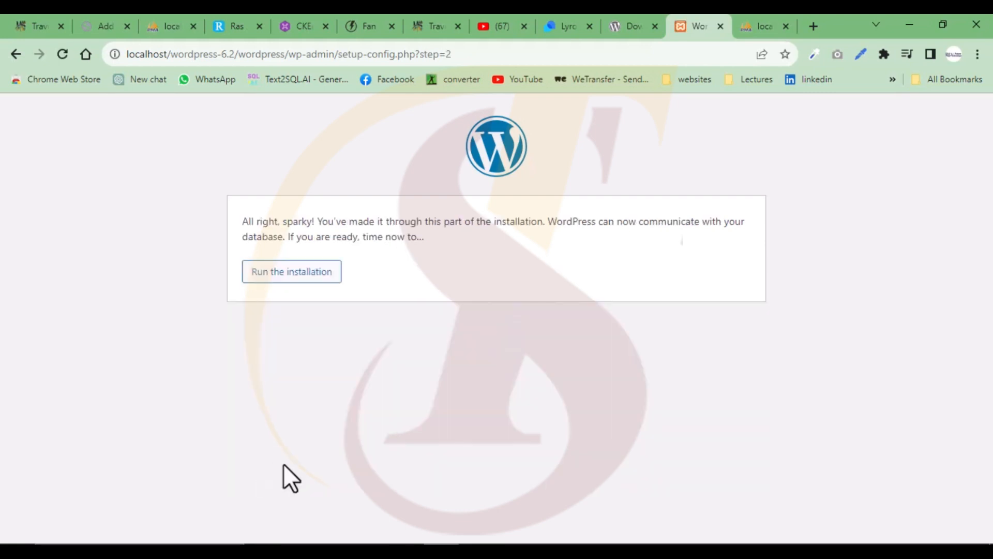
- Run the installation and enter site title 'Wordpress' and username 'admin'
{"action": "left_click", "coordinate": [293, 279]}
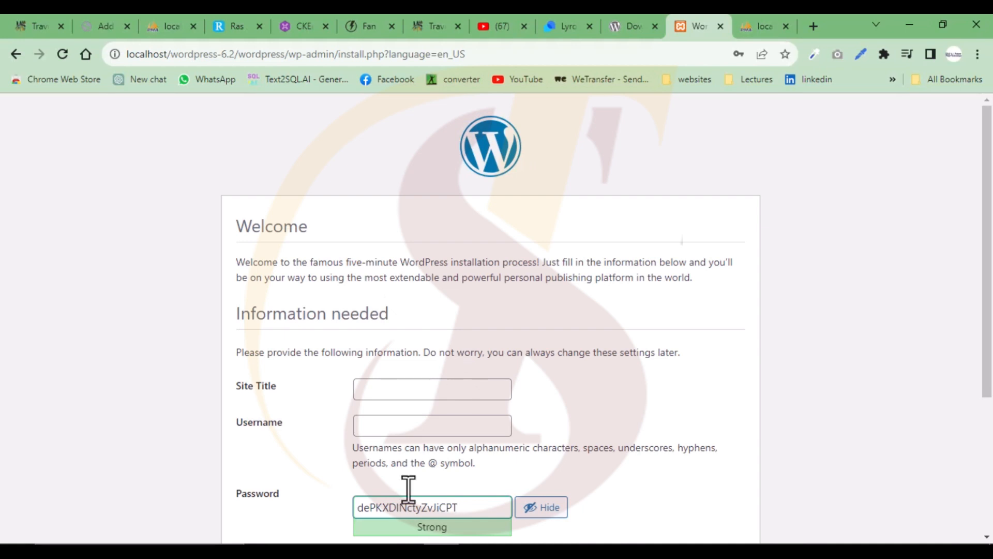
{"action": "scroll", "coordinate": [355, 373], "scroll_direction": "down", "scroll_amount": 3}
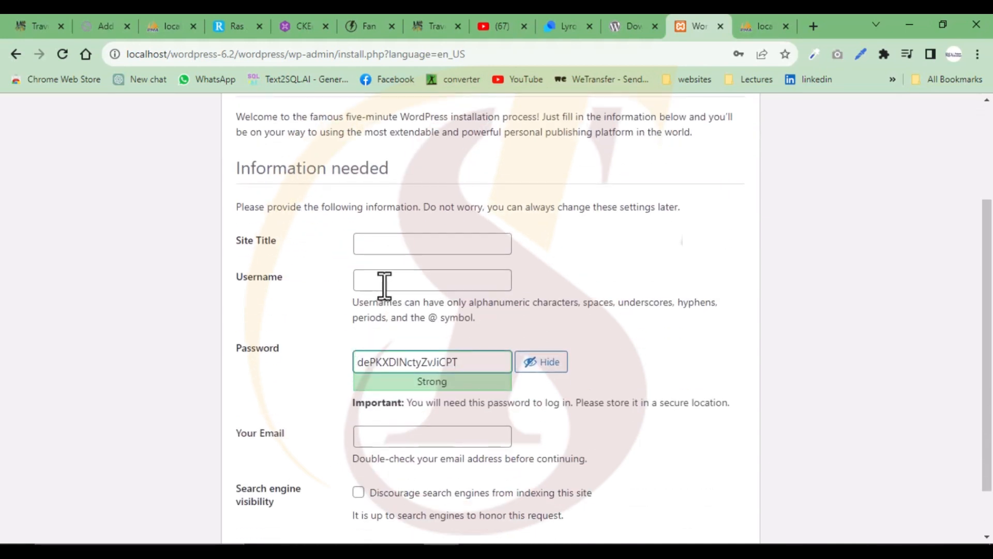
{"action": "left_click", "coordinate": [394, 240]}
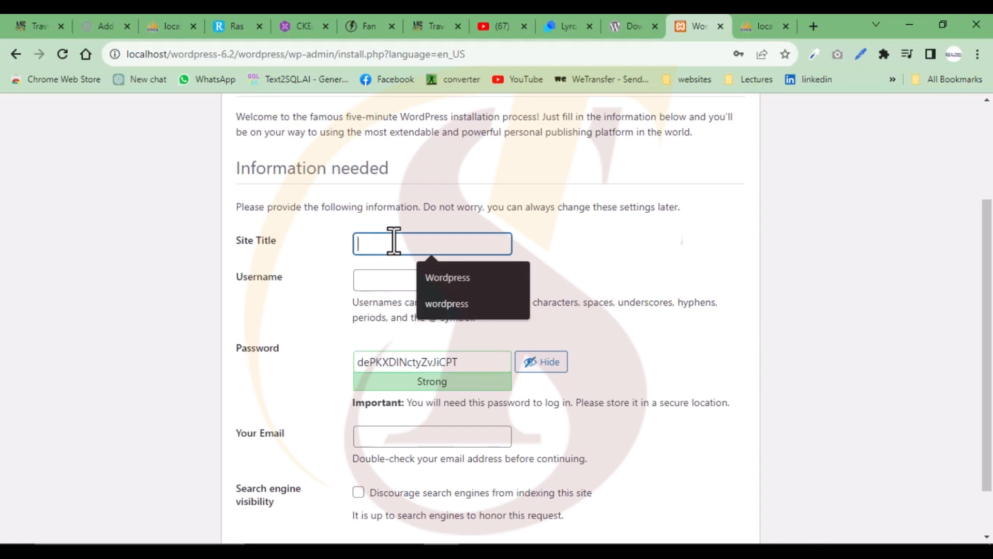
{"action": "left_click", "coordinate": [445, 278]}
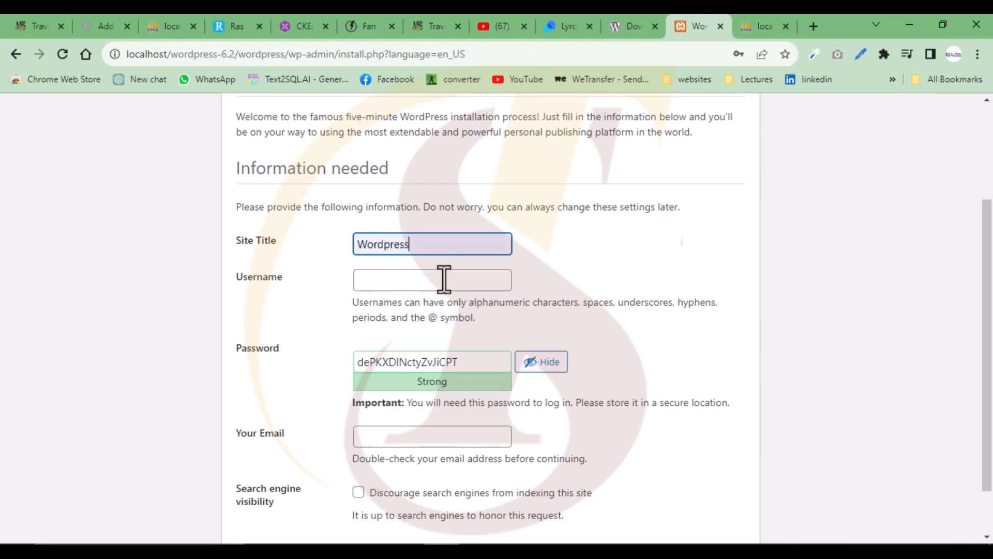
{"action": "left_click", "coordinate": [400, 281]}
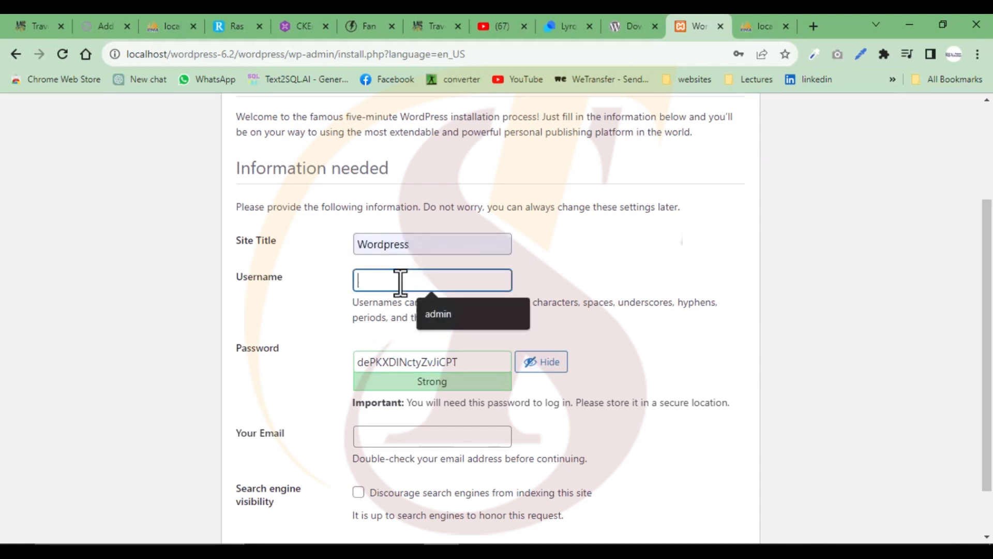
{"action": "left_click", "coordinate": [440, 307]}
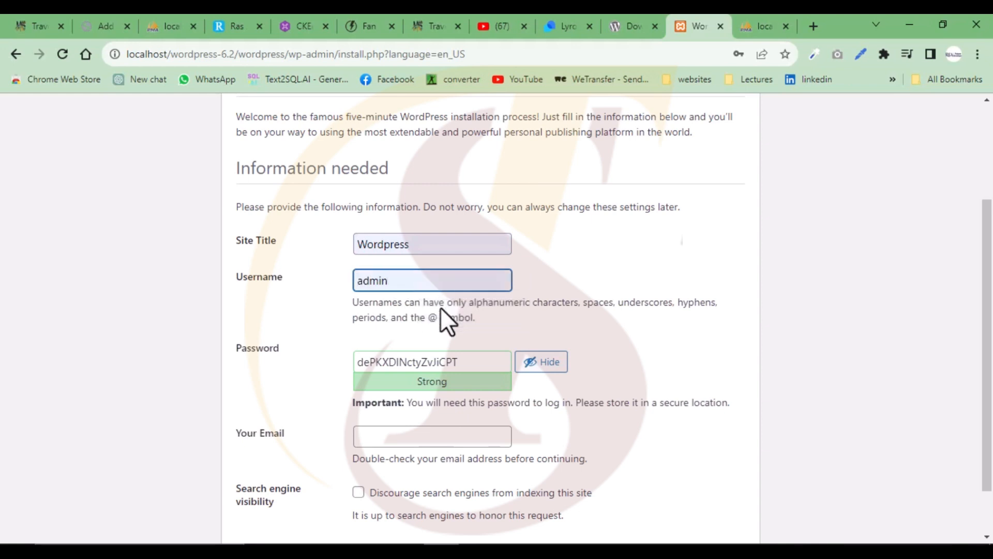
- Replace the generated password with the chosen weak password and confirm using it
{"action": "scroll", "coordinate": [443, 311], "scroll_direction": "down", "scroll_amount": 1}
{"action": "double_click", "coordinate": [477, 302]}
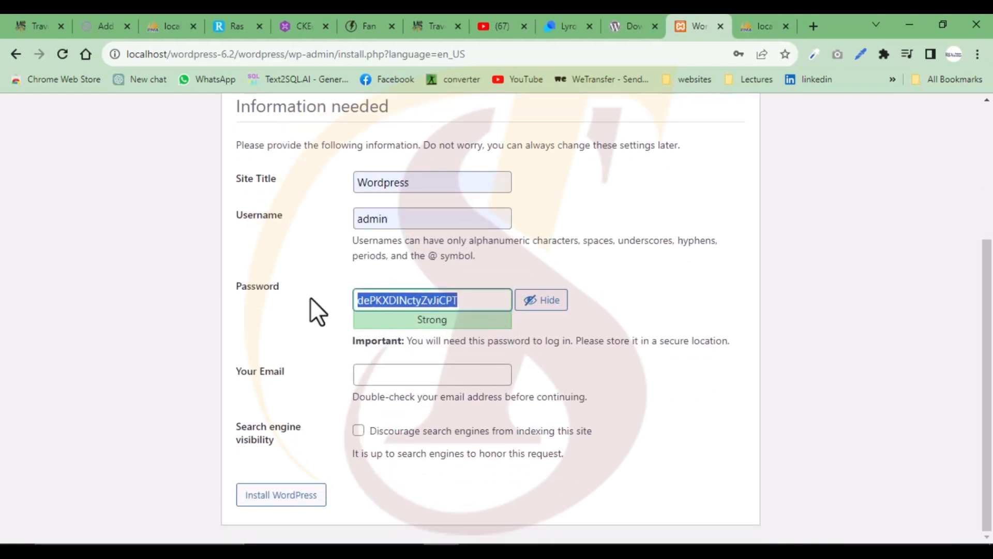
{"action": "key", "text": "BackSpace"}
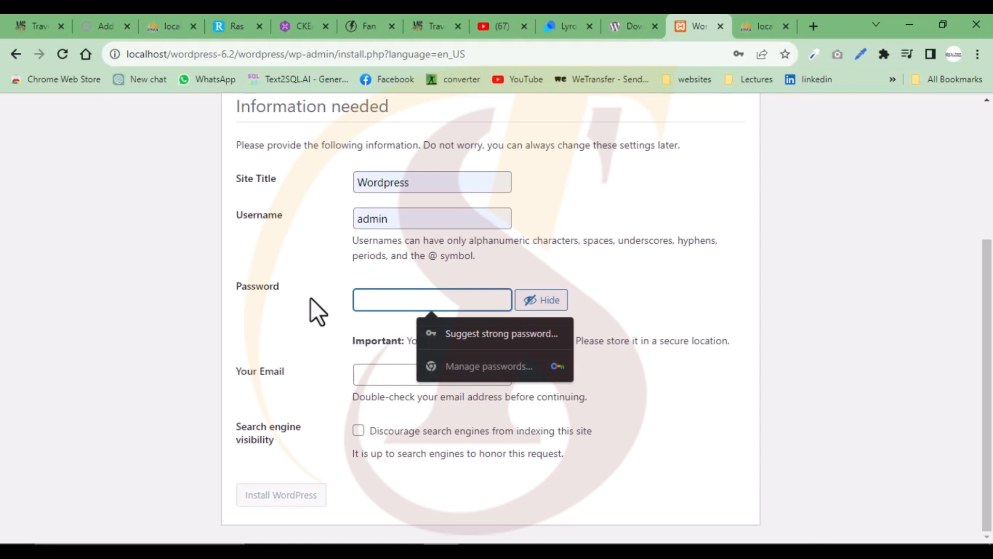
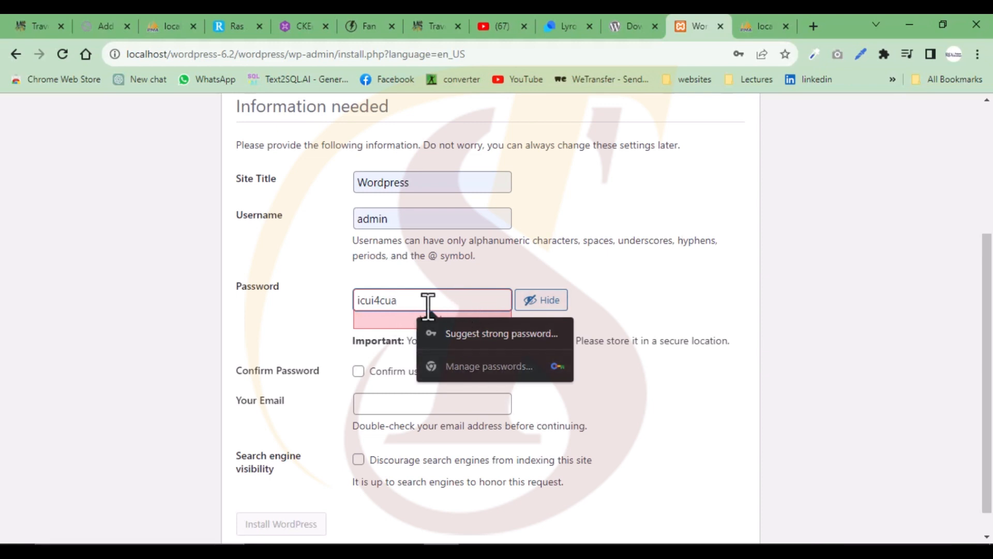
{"action": "left_click", "coordinate": [589, 297]}
{"action": "scroll", "coordinate": [422, 330], "scroll_direction": "down", "scroll_amount": 1}
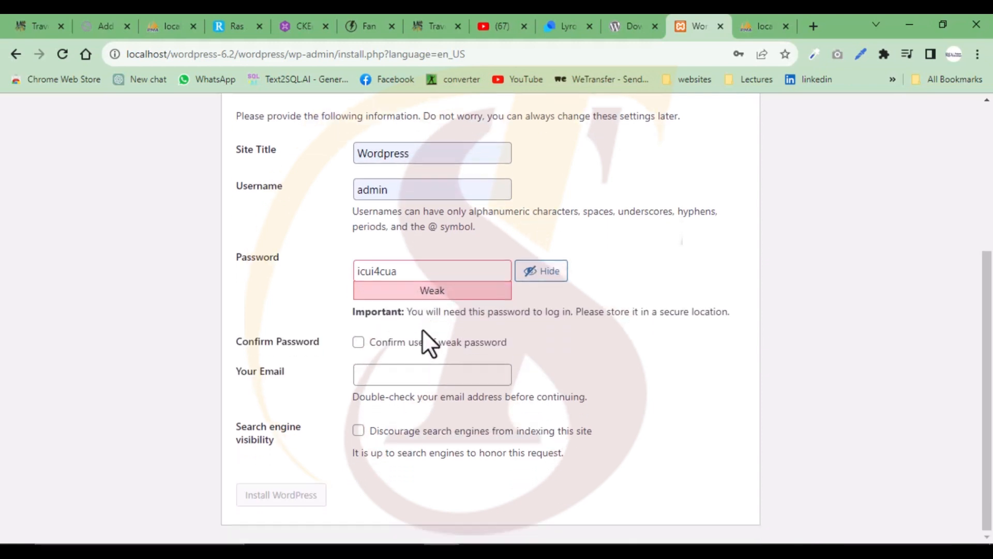
{"action": "left_click", "coordinate": [358, 343]}
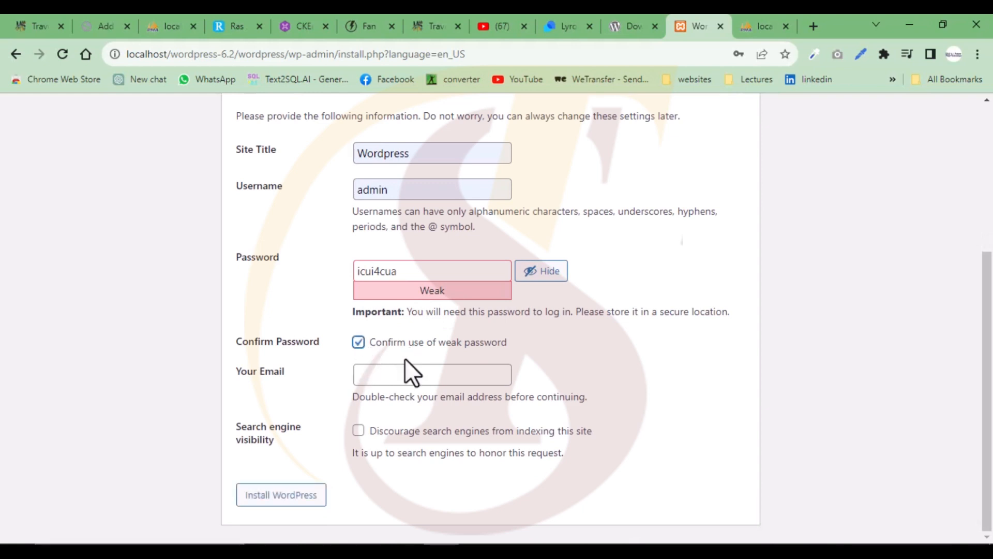
- Fill in the admin e-mail from saved addresses, discourage search engines, and submit
{"action": "left_click", "coordinate": [399, 376]}
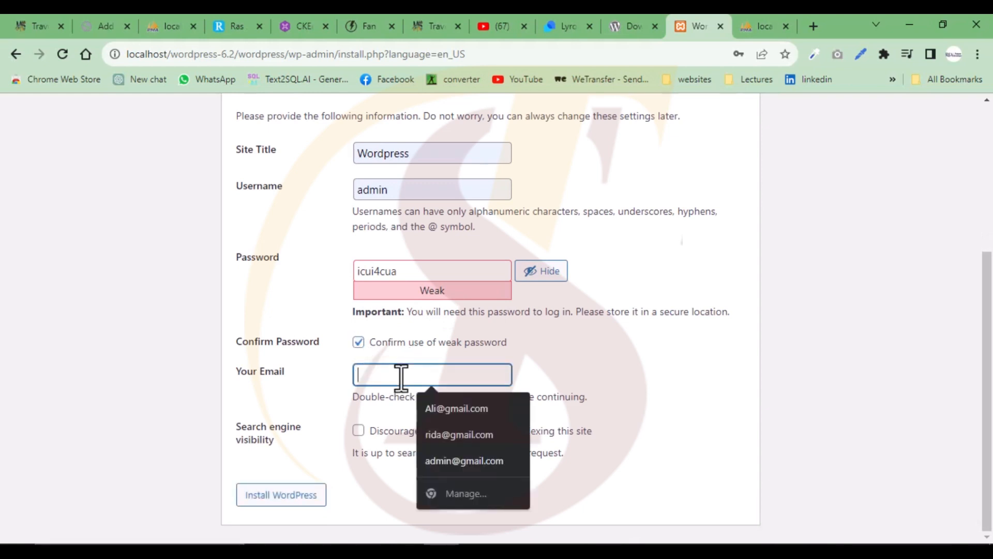
{"action": "left_click", "coordinate": [293, 521]}
{"action": "left_click", "coordinate": [382, 376]}
{"action": "left_click", "coordinate": [456, 460]}
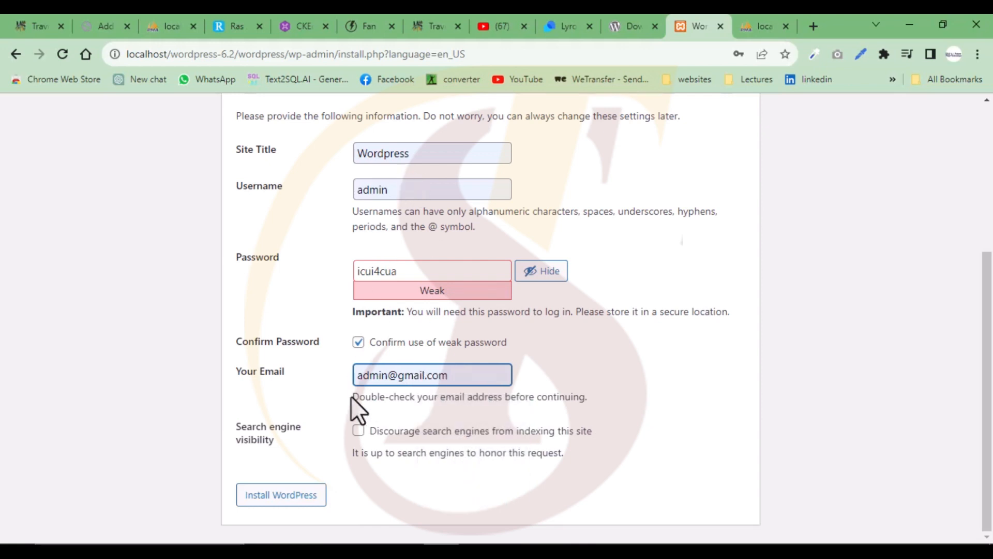
{"action": "left_click", "coordinate": [358, 430]}
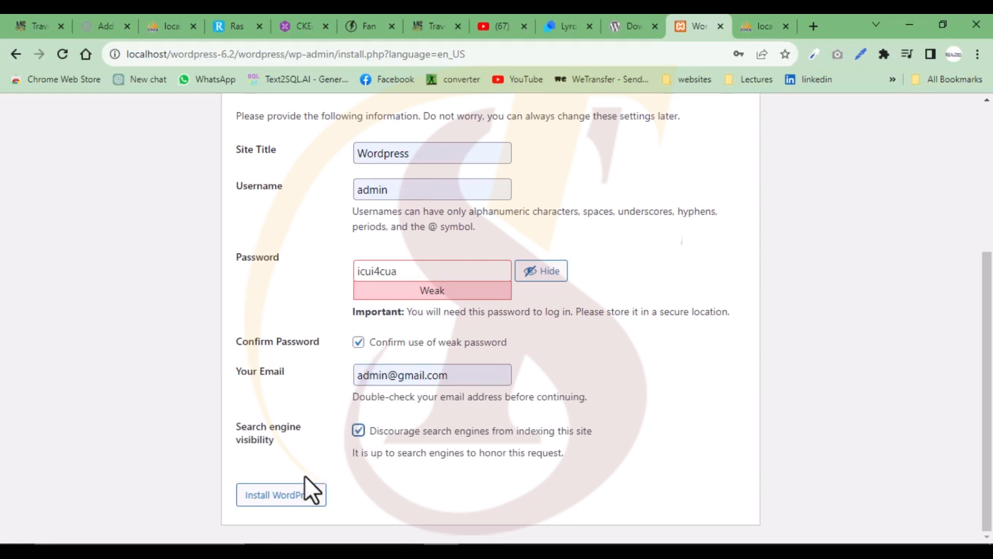
{"action": "left_click", "coordinate": [299, 510]}
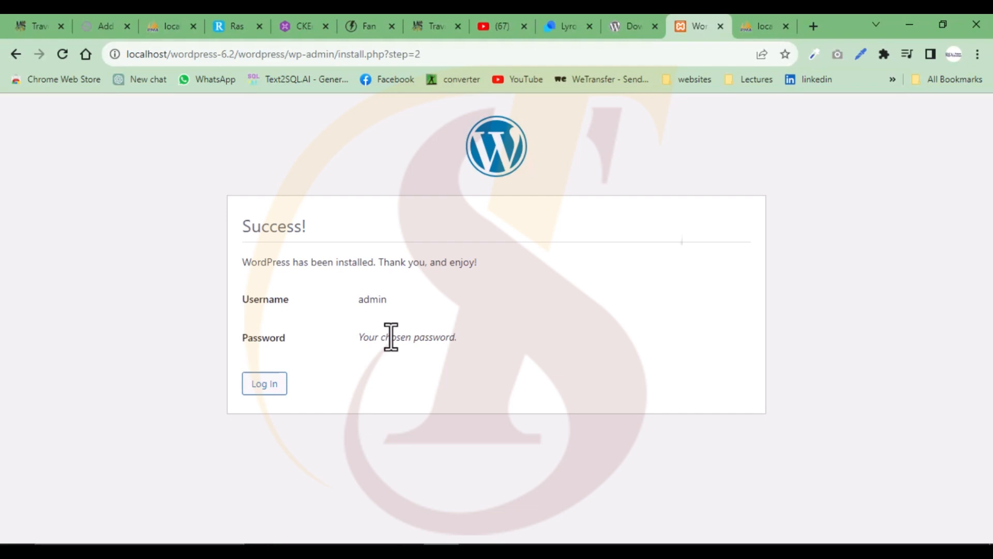
- Go from the Success page to the WordPress login screen
{"action": "left_click", "coordinate": [266, 388]}
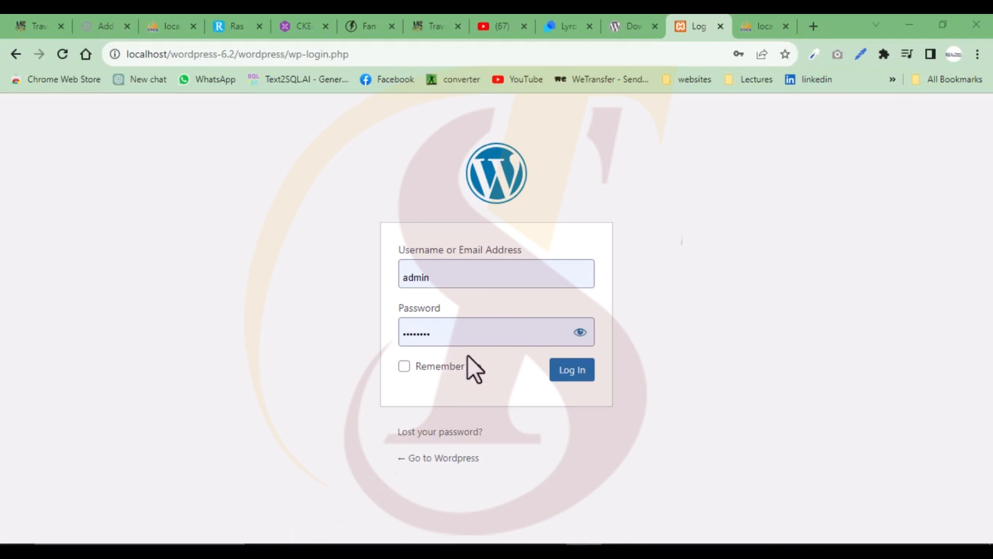
- Show and hide the admin password to check it, then log in
{"action": "left_click", "coordinate": [580, 334]}
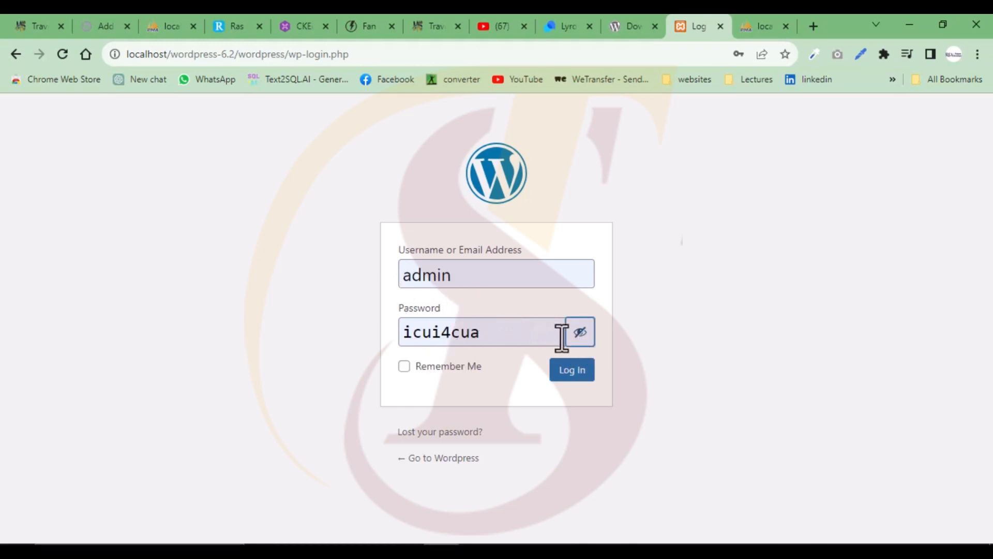
{"action": "left_click", "coordinate": [581, 333]}
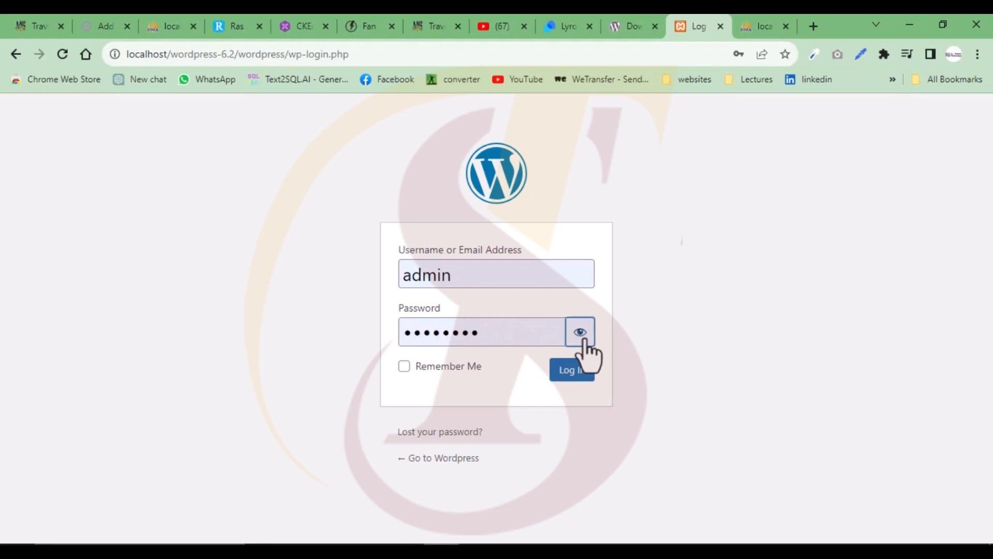
{"action": "left_click", "coordinate": [572, 375]}
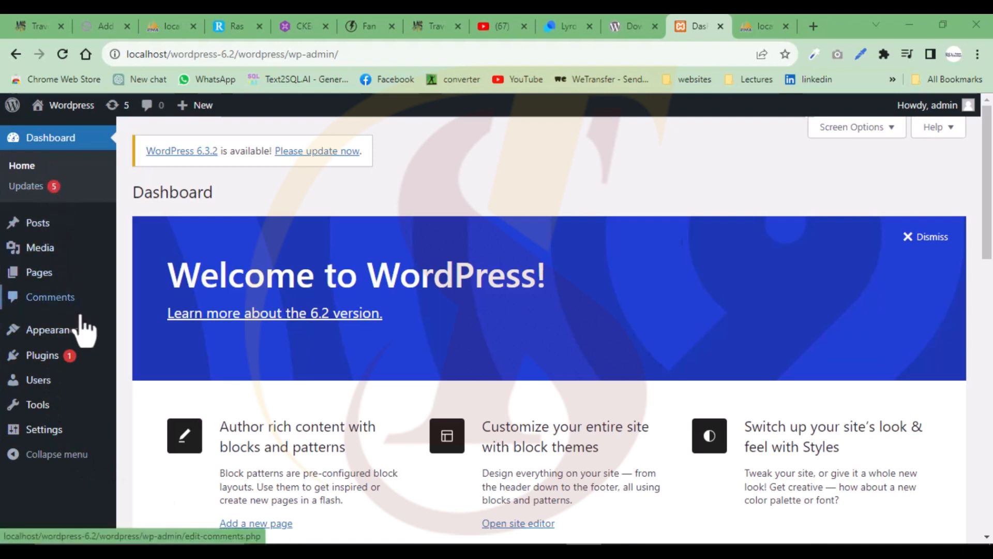
- Bring up the Settings submenu in the Dashboard sidebar
{"action": "mouse_move", "coordinate": [69, 440]}
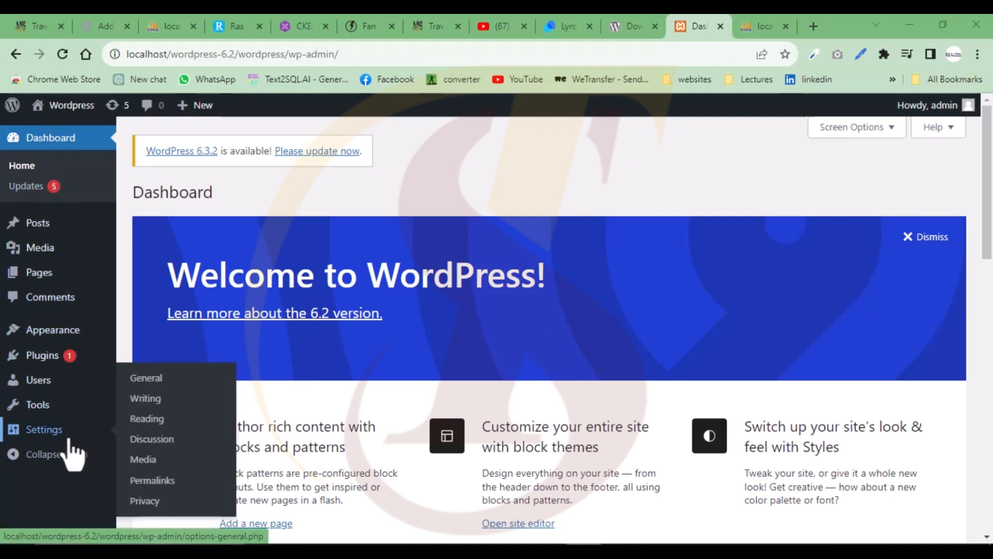